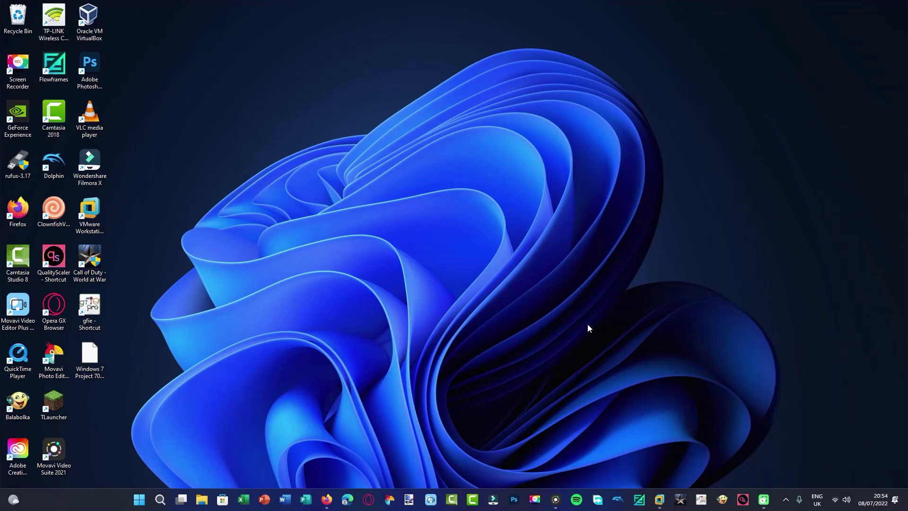
# - Inspect the Windows 7 ISO on the desktop, then power on the Windows 7 x64 VM
pyautogui.click(90, 357)
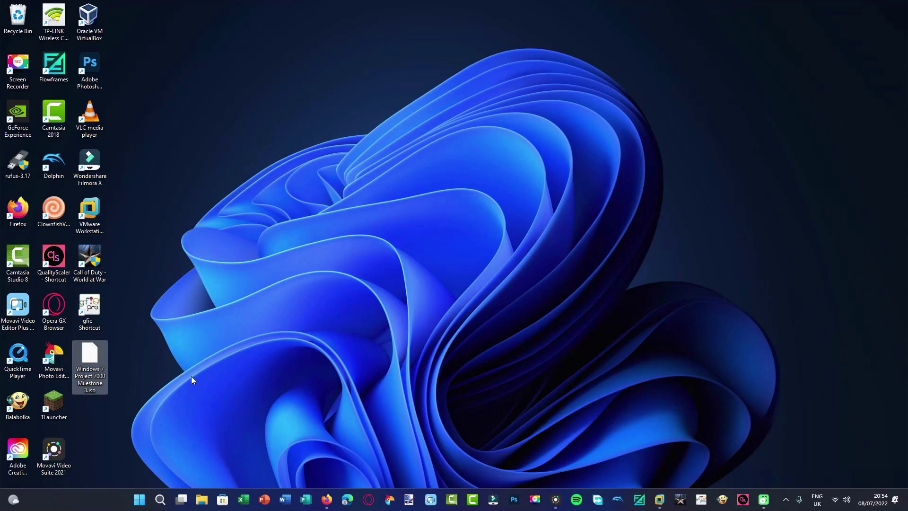
pyautogui.click(277, 355)
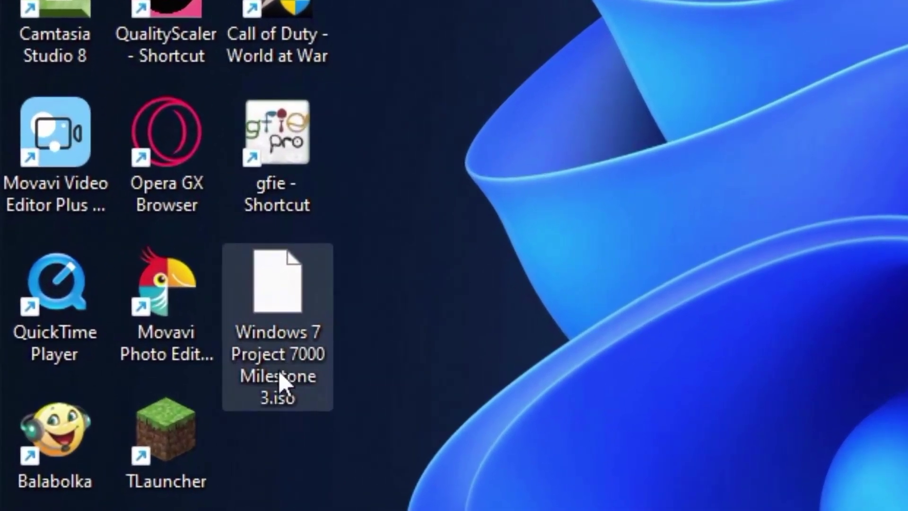
pyautogui.moveTo(286, 364)
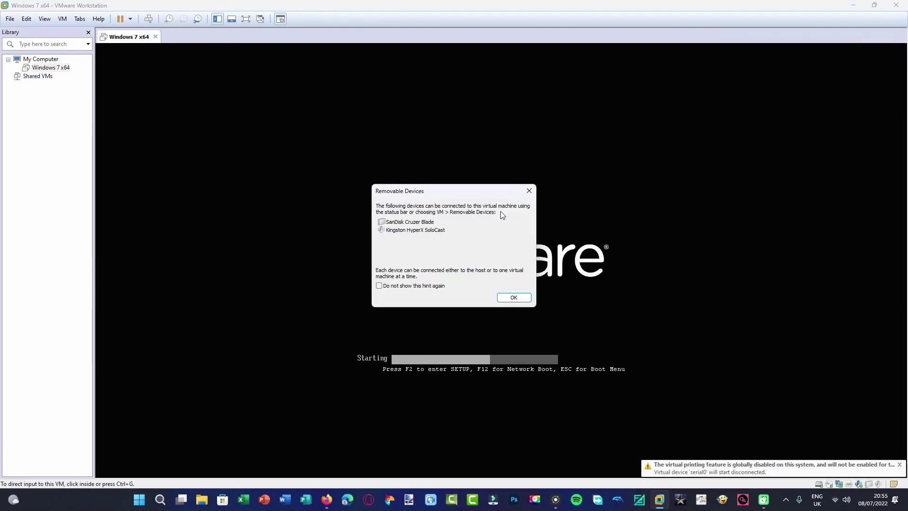
# - Dismiss the Removable Devices notice so the VM boots from the ISO
pyautogui.click(512, 298)
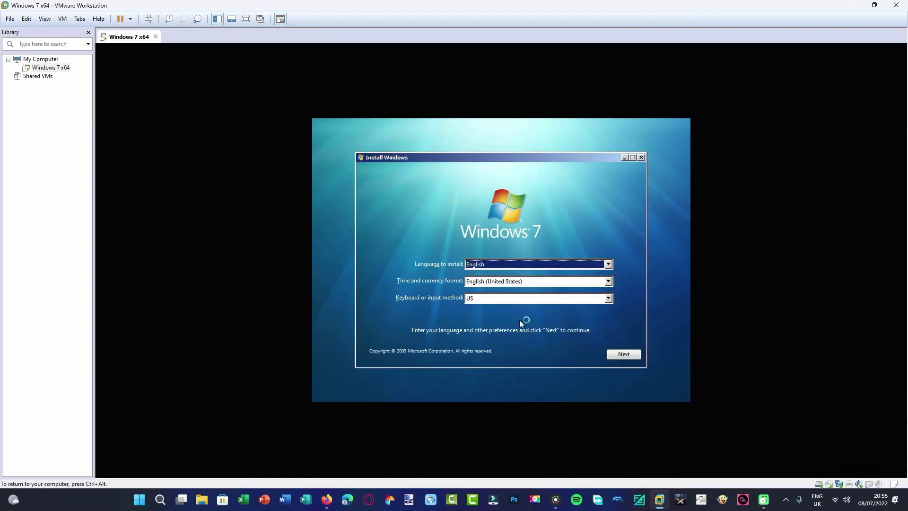
# - Set the time and currency format to English (United Kingdom) and start the installation
pyautogui.click(584, 280)
pyautogui.click(609, 291)
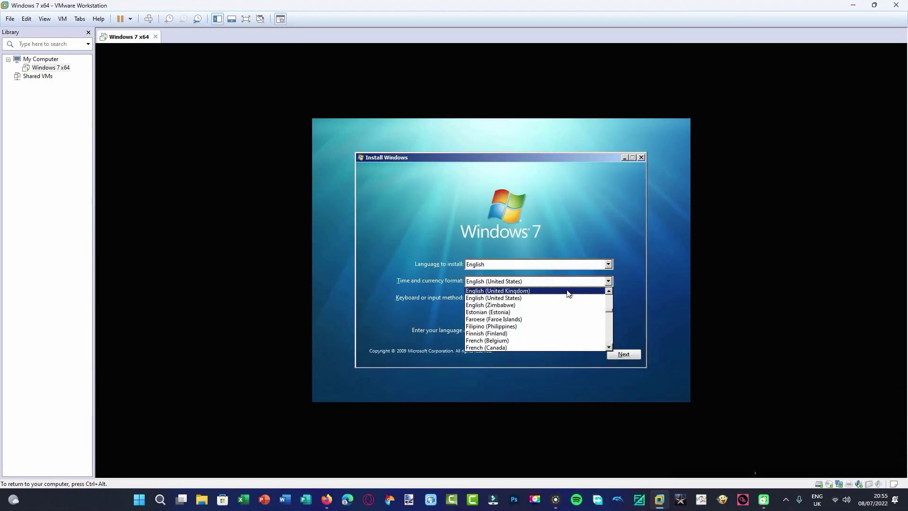
pyautogui.click(568, 292)
pyautogui.click(618, 355)
# - Accept the licence terms, choose the Custom (advanced) install and install onto the disk
pyautogui.click(495, 260)
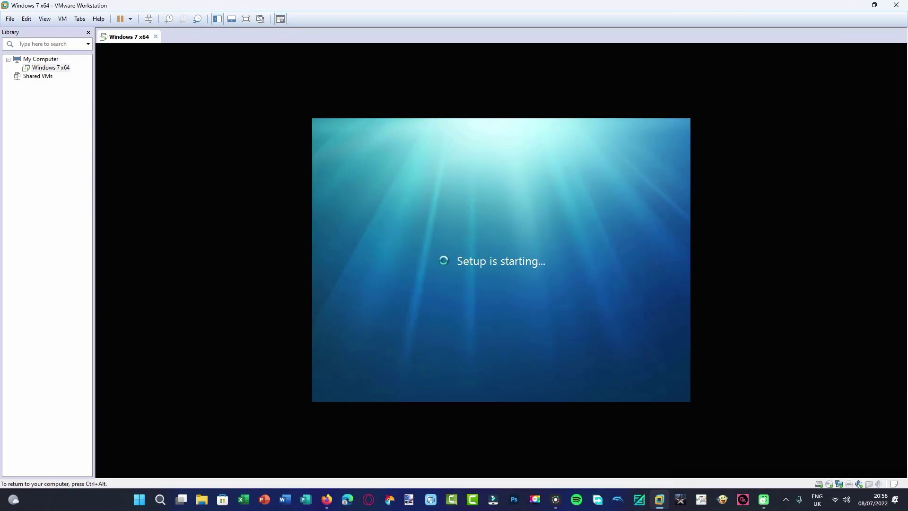
pyautogui.click(431, 320)
pyautogui.click(632, 343)
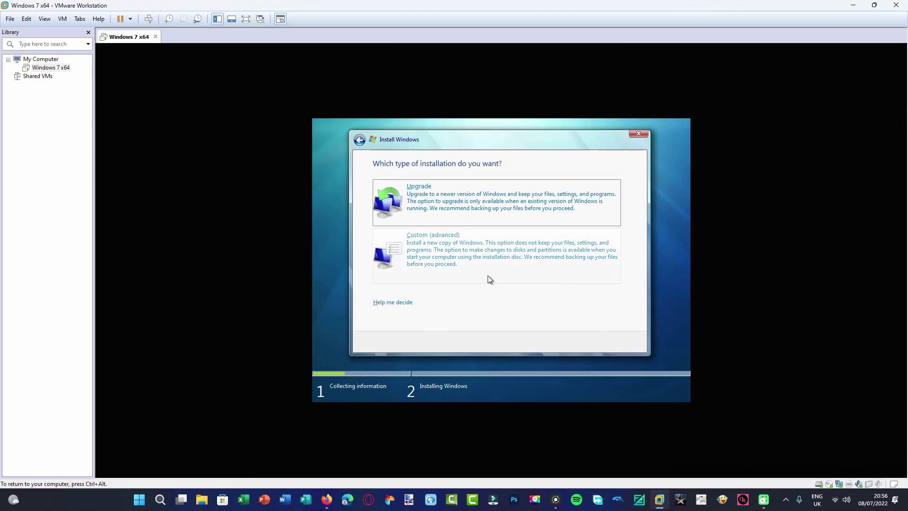
pyautogui.click(482, 265)
pyautogui.click(624, 343)
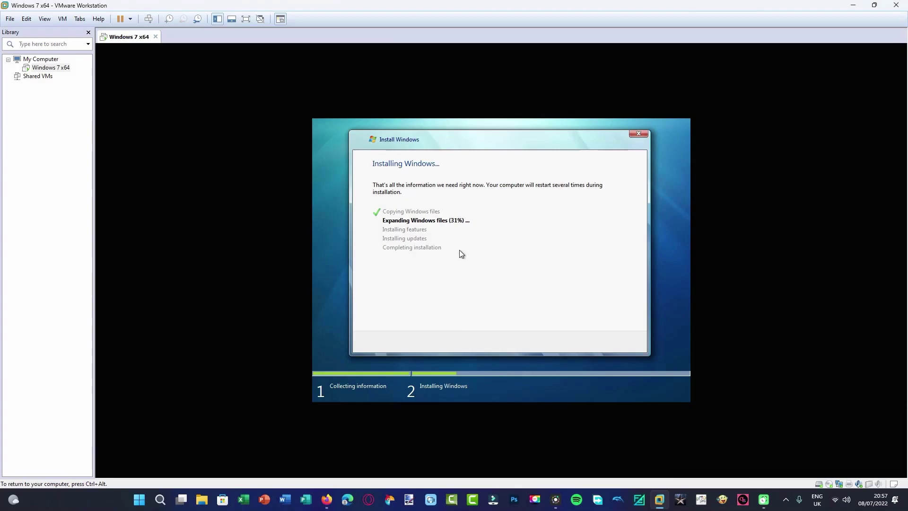
# - Enter the Windows 7 account user name, correcting the typo, and continue
pyautogui.hotkey('ctrl', 'alt')
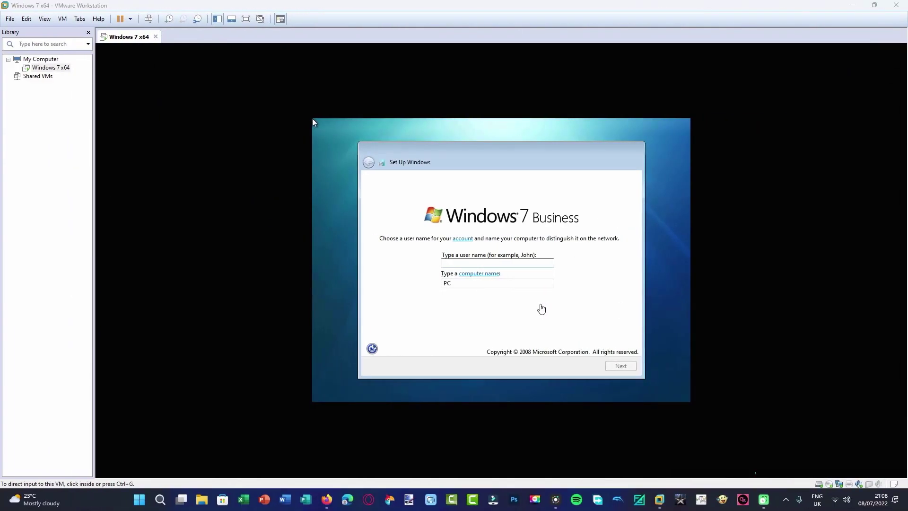
pyautogui.click(495, 262)
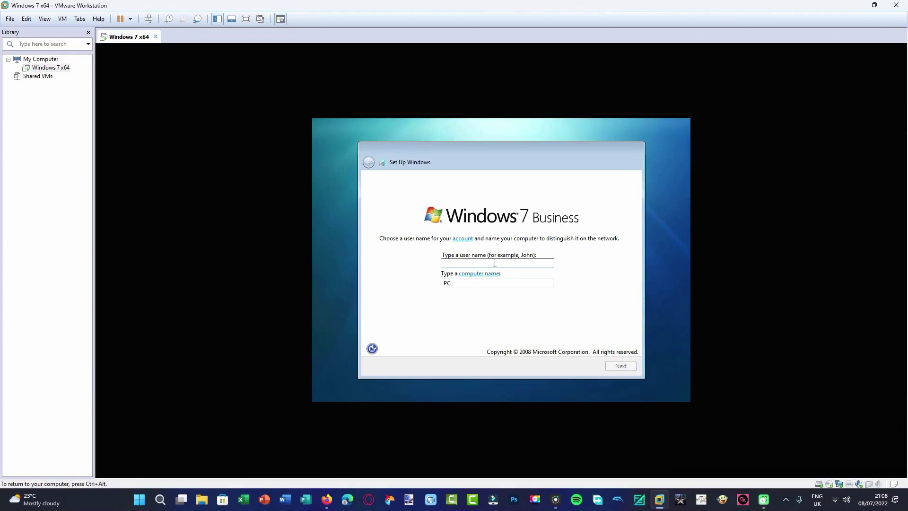
pyautogui.write('Windwos8')
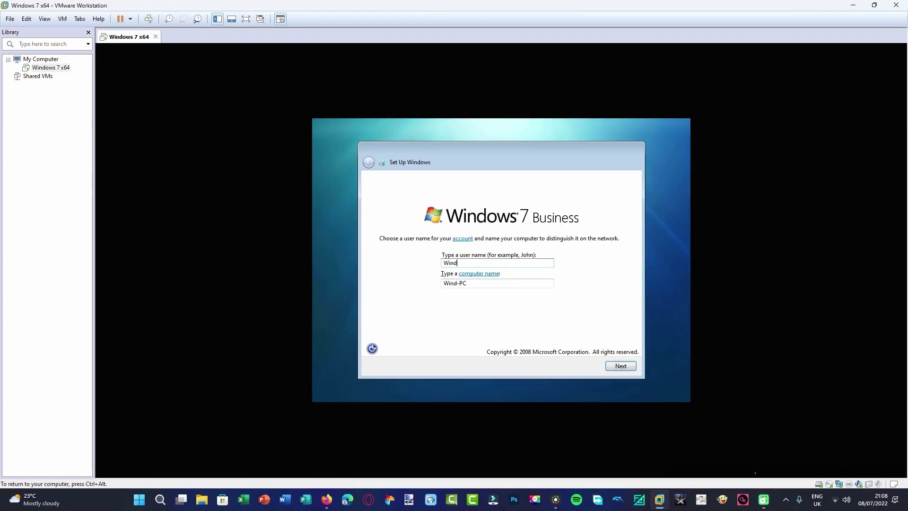
pyautogui.press('BackSpace')
pyautogui.press('BackSpace')
pyautogui.press('BackSpace')
pyautogui.press('BackSpace')
pyautogui.write('ows8')
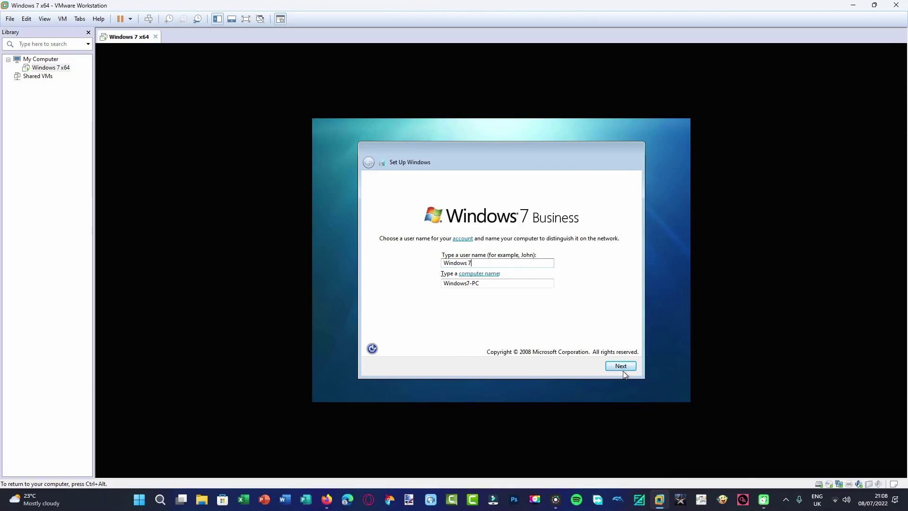
pyautogui.click(623, 369)
# - Skip the product key and choose the automatic update option to reach the desktop
pyautogui.click(585, 366)
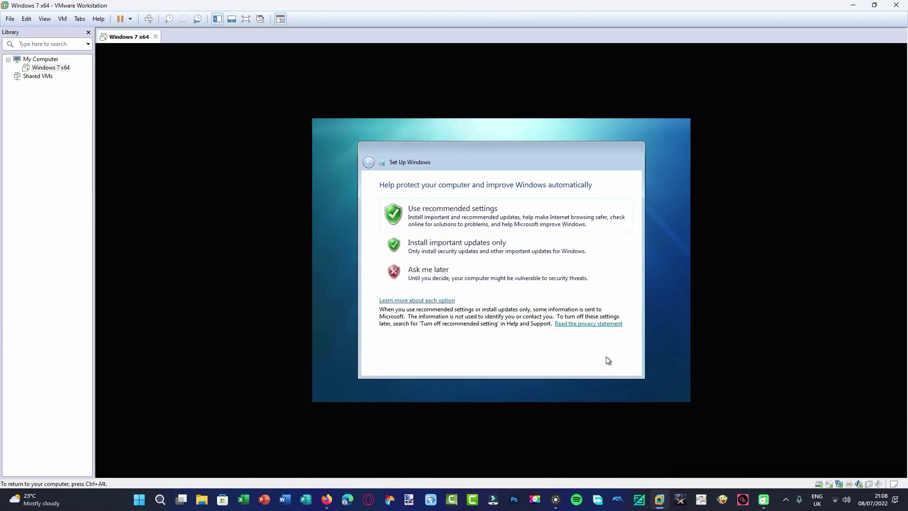
pyautogui.click(541, 294)
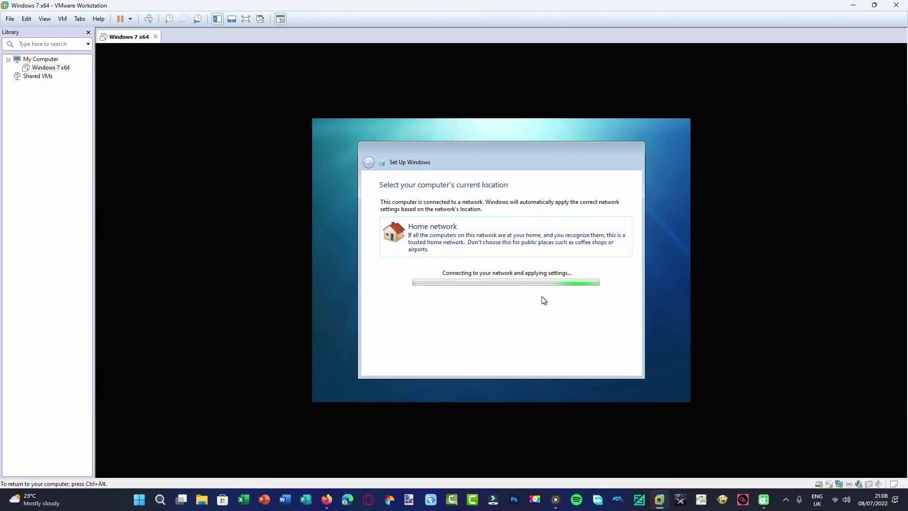
pyautogui.hotkey('ctrl', 'g')
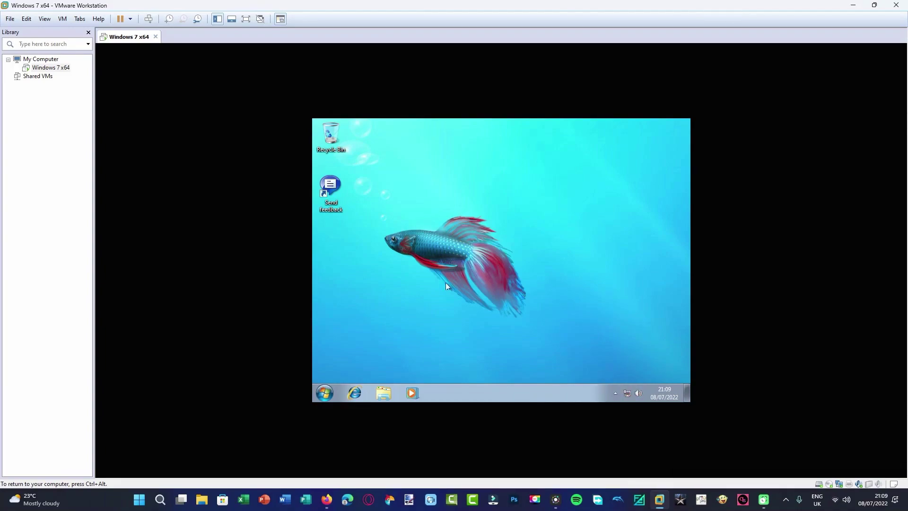
# - Choose Install VMware Tools and run it from the guest's DVD drive, approving the UAC prompt
pyautogui.click(62, 19)
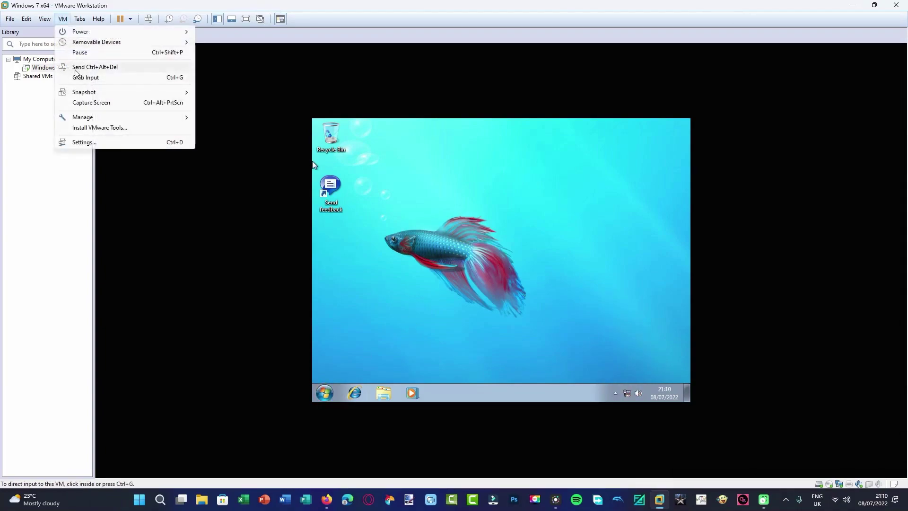
pyautogui.click(99, 127)
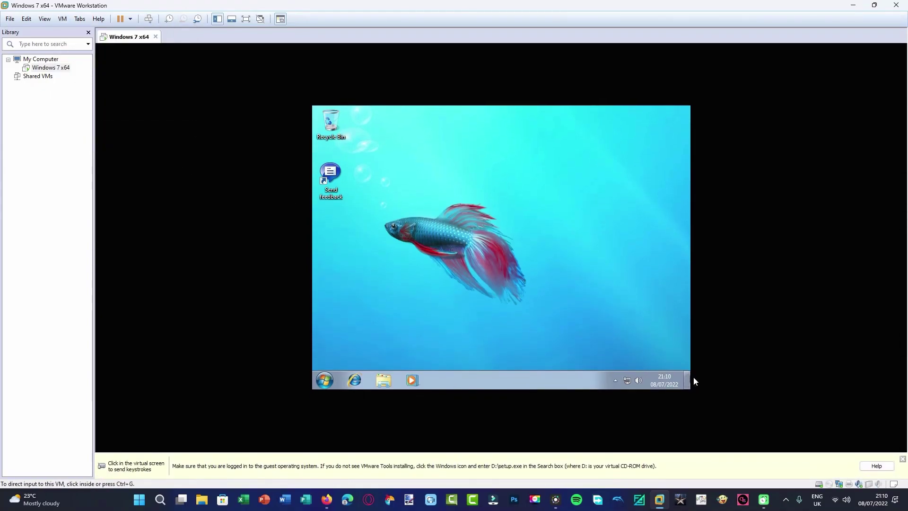
pyautogui.click(687, 379)
pyautogui.press('super')
pyautogui.click(476, 261)
pyautogui.doubleClick(461, 215)
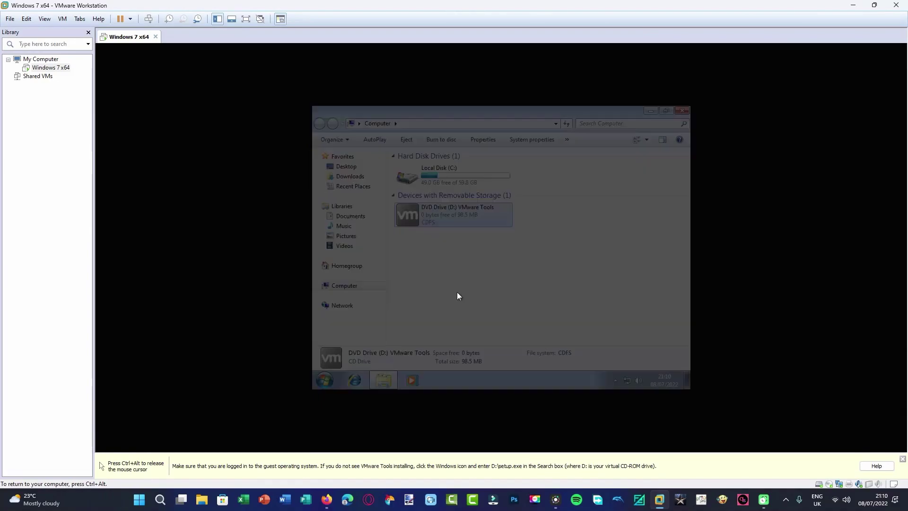
pyautogui.click(539, 265)
# - Close the Computer window while the VMware Tools installer runs
pyautogui.hotkey('ctrl', 'alt')
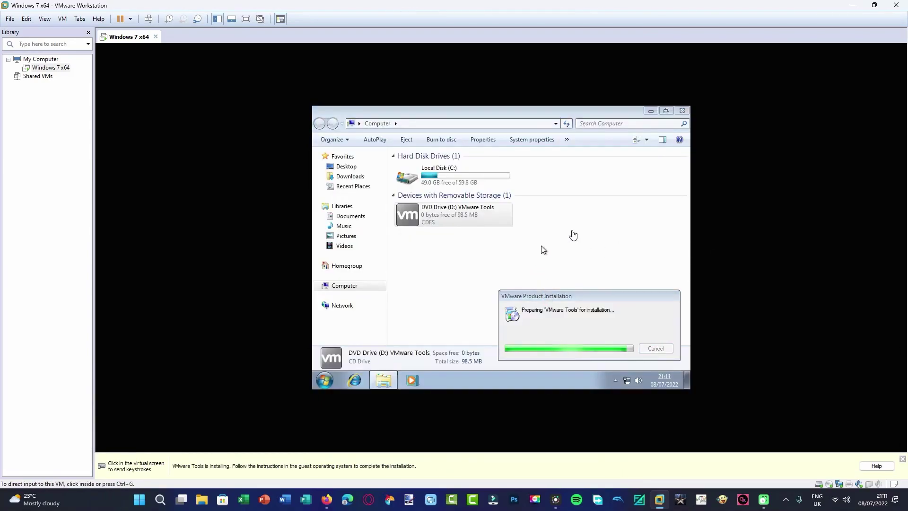
pyautogui.click(414, 292)
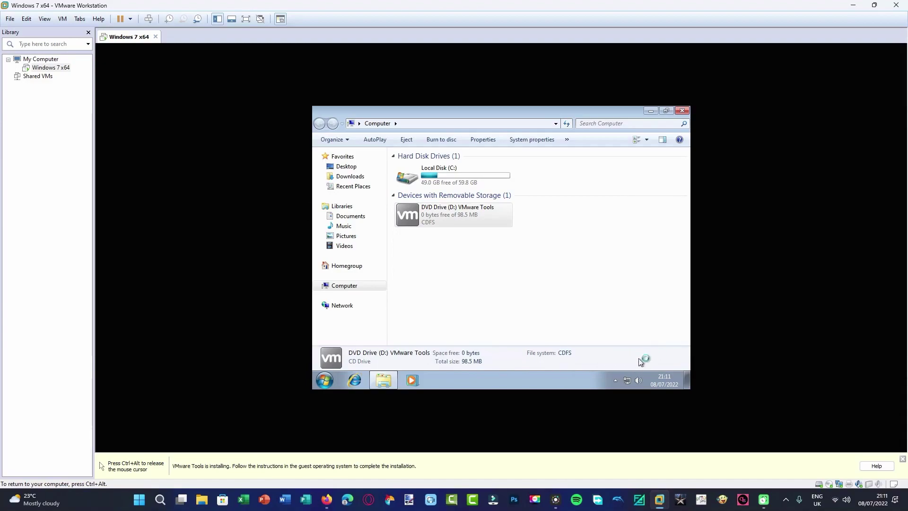
pyautogui.hotkey('ctrl', 'alt')
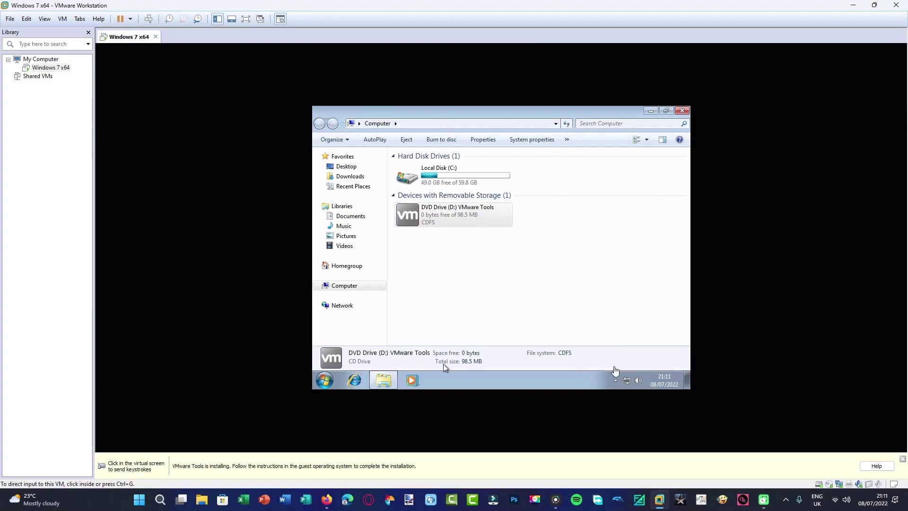
pyautogui.click(444, 365)
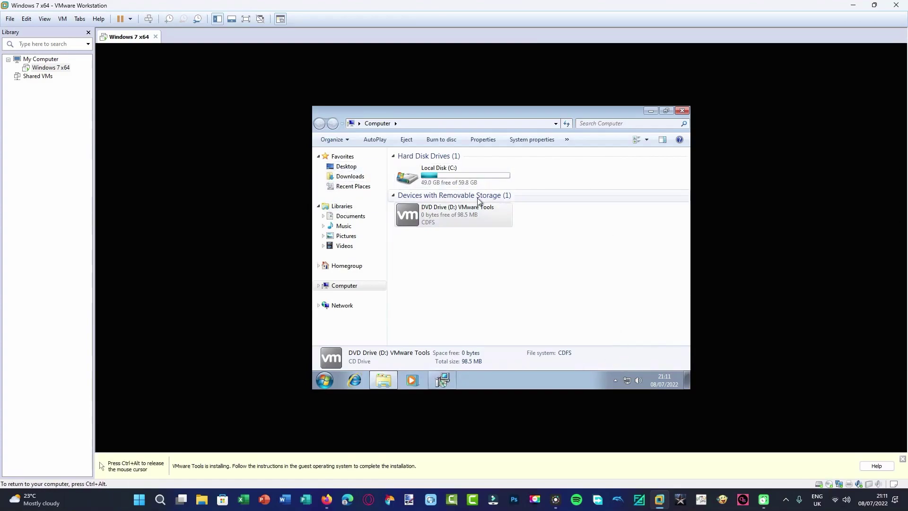
pyautogui.click(682, 111)
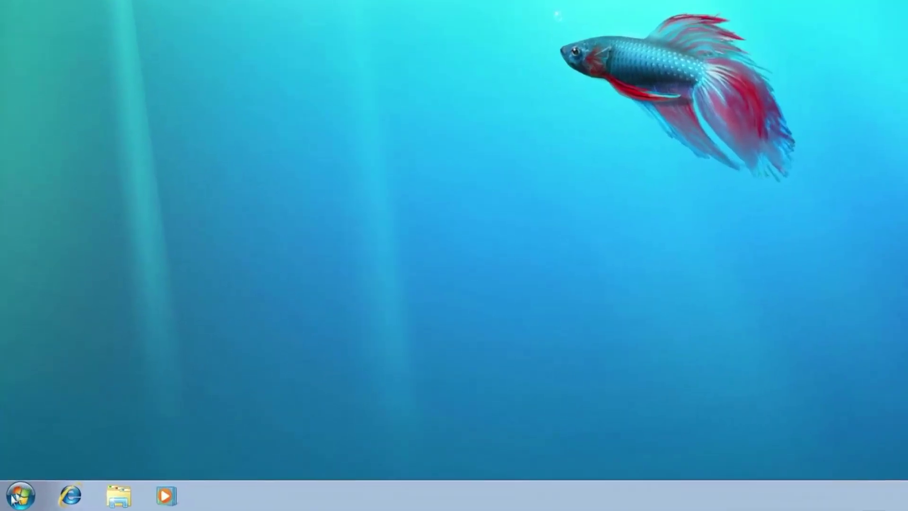
# - Dismiss the guest's Start menu and bring up the desktop's shortcut menu
pyautogui.click(12, 502)
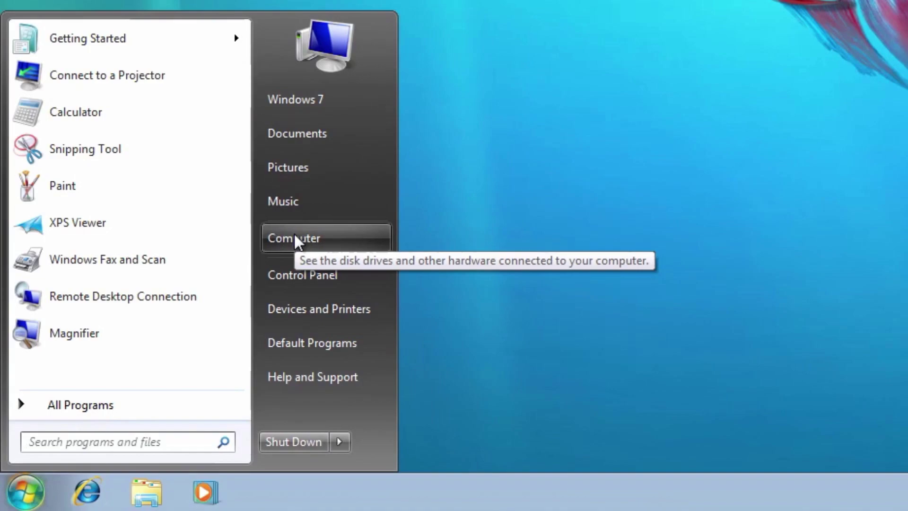
pyautogui.click(589, 204)
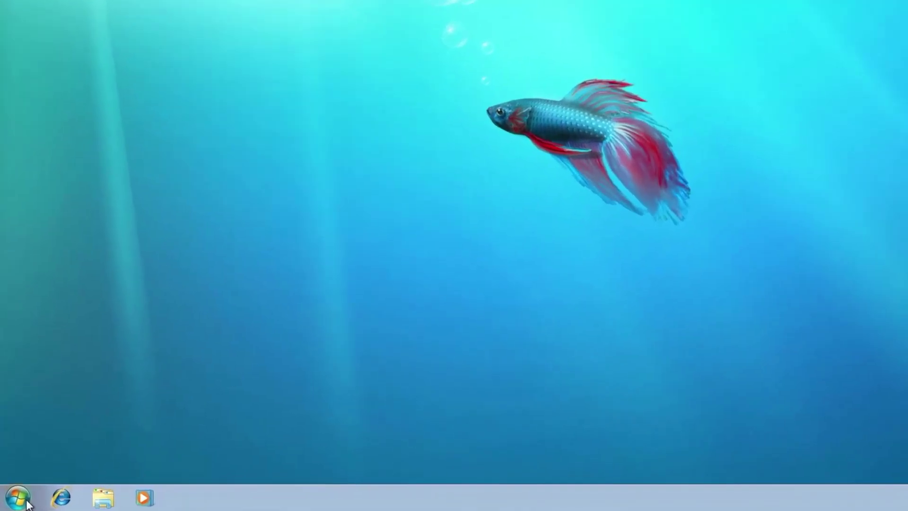
pyautogui.click(12, 501)
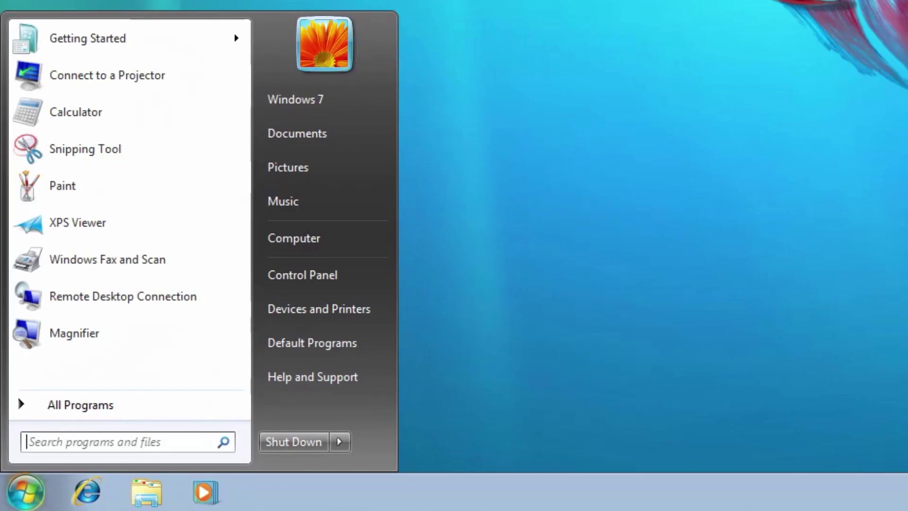
pyautogui.click(693, 49)
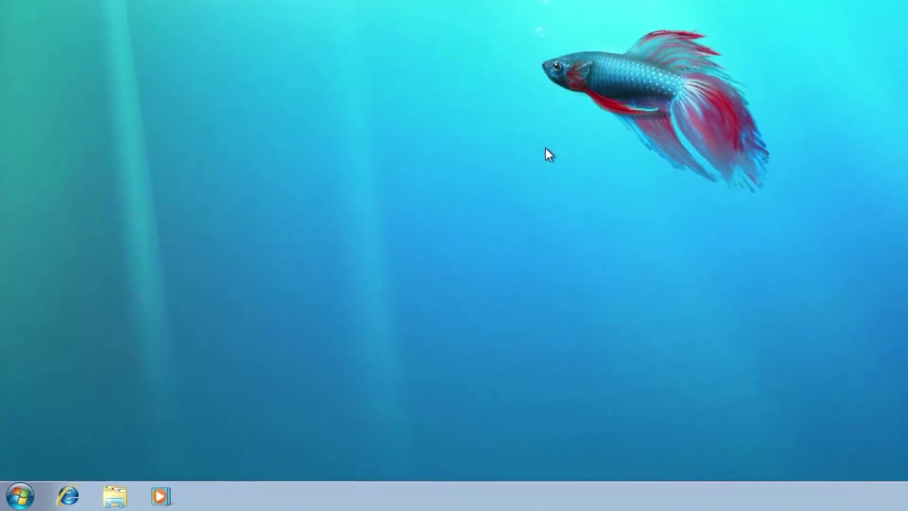
pyautogui.rightClick(545, 148)
# - Open Personalize and apply the first Aero theme with the betta-fish img24 wallpaper
pyautogui.click(596, 336)
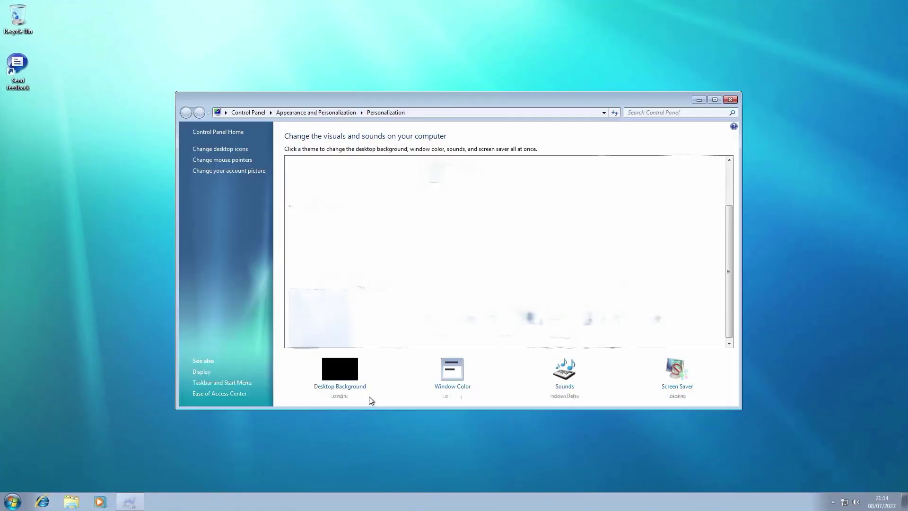
pyautogui.scroll(5, 379, 243)
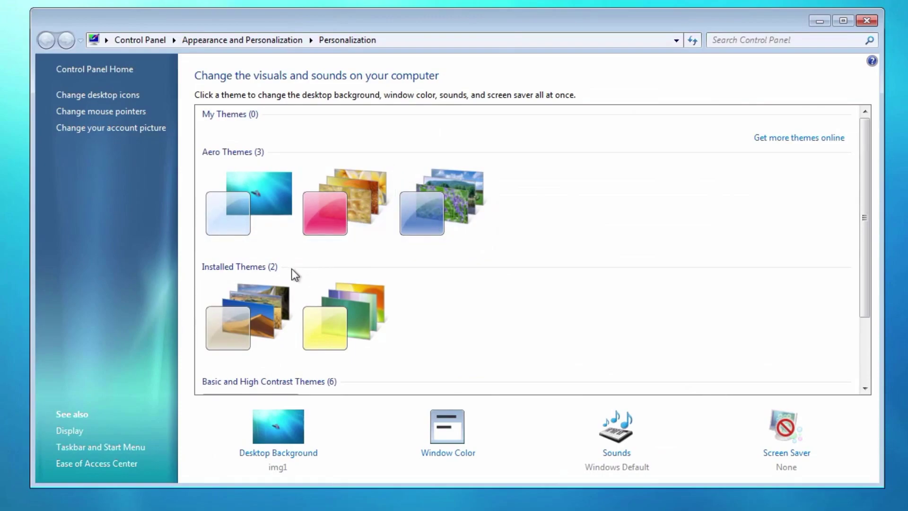
pyautogui.click(256, 196)
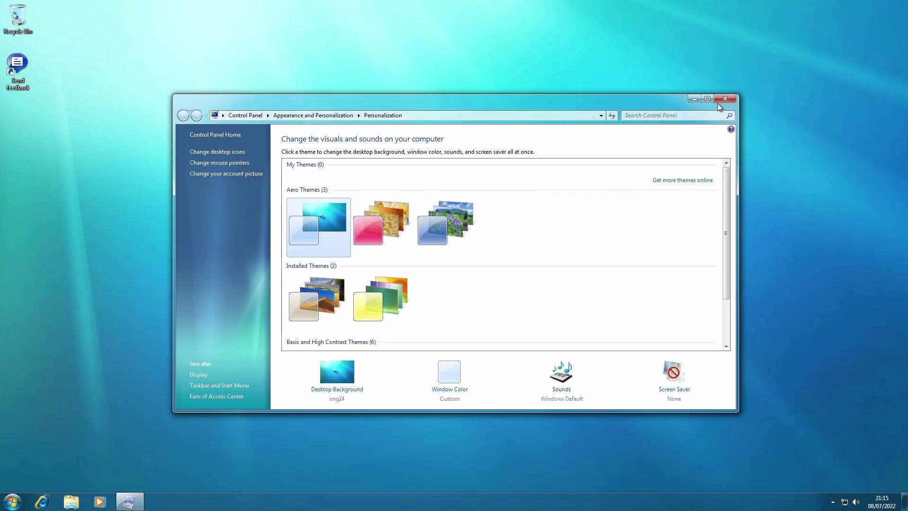
# - Restore the Personalization window from full screen and drag it to the top centre
pyautogui.moveTo(680, 106); pyautogui.dragTo(667, 6)
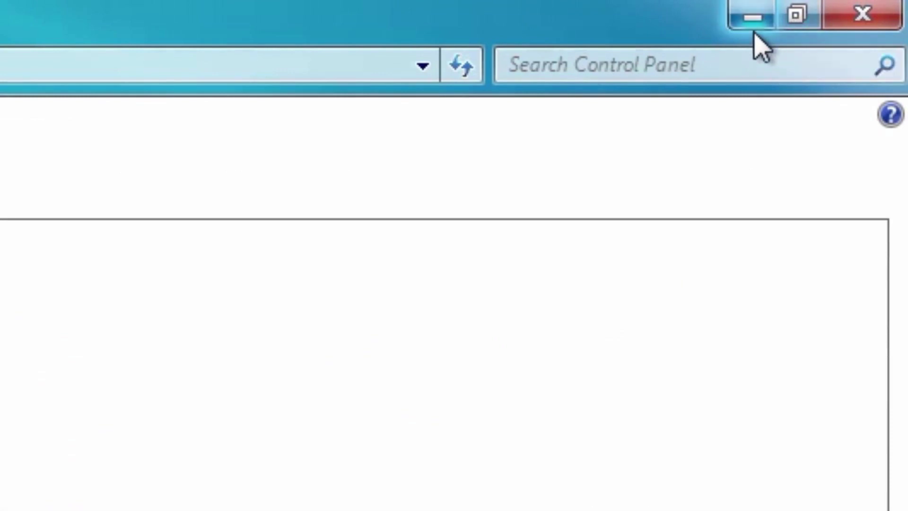
pyautogui.click(797, 18)
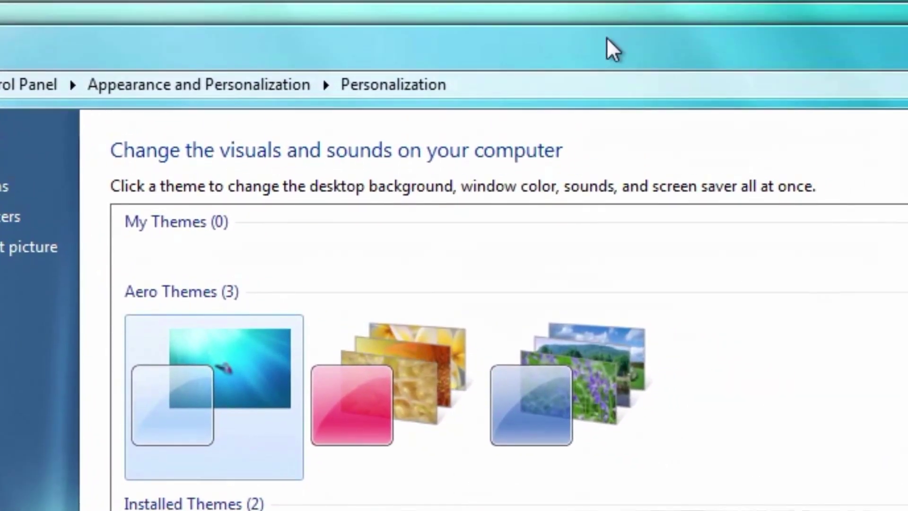
pyautogui.moveTo(606, 38); pyautogui.dragTo(602, 1)
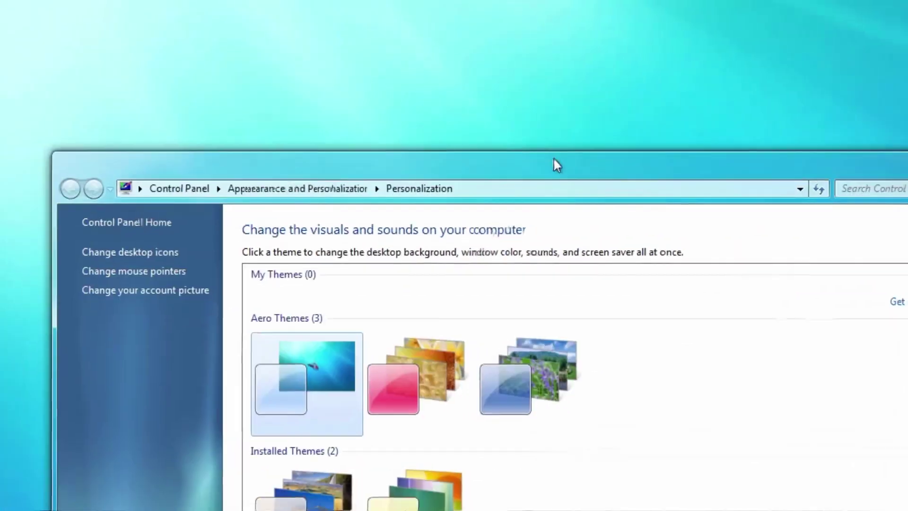
pyautogui.moveTo(554, 164); pyautogui.dragTo(555, 165)
pyautogui.moveTo(907, 136); pyautogui.dragTo(454, 92)
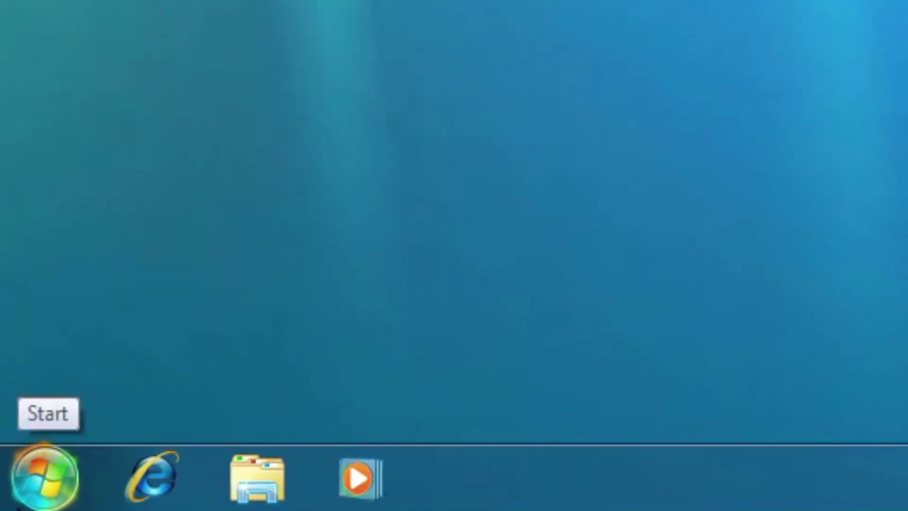
# - Open the Start menu, then show and dismiss the hidden system tray icons
pyautogui.click(27, 489)
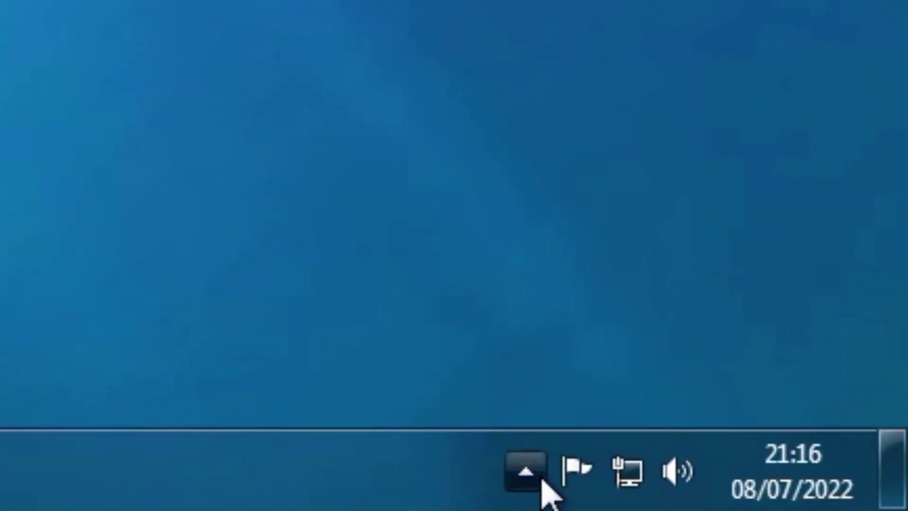
pyautogui.click(526, 476)
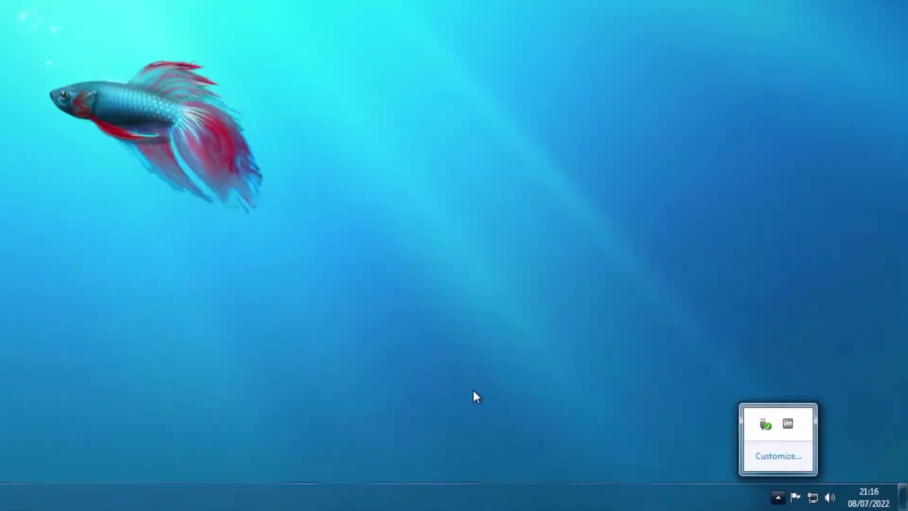
pyautogui.click(228, 479)
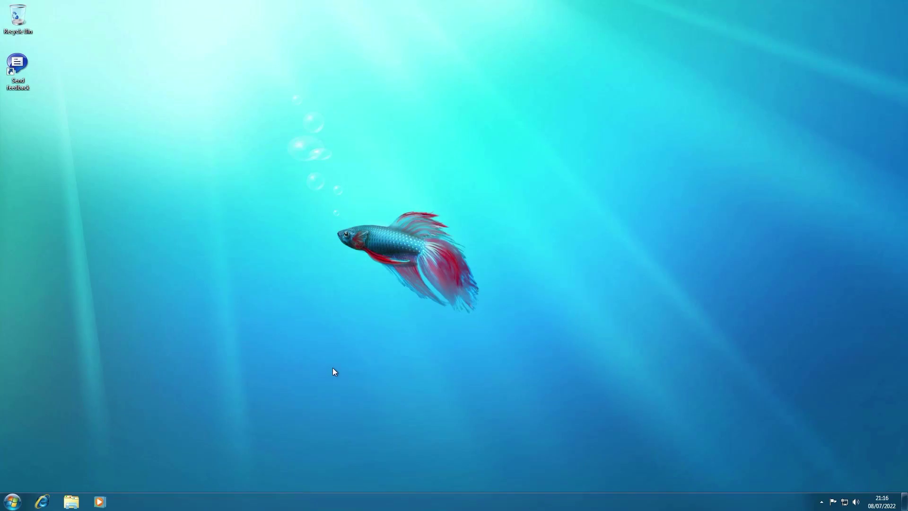
# - Open Control Panel from the Start menu and nudge its window down and right
pyautogui.click(12, 501)
pyautogui.click(161, 376)
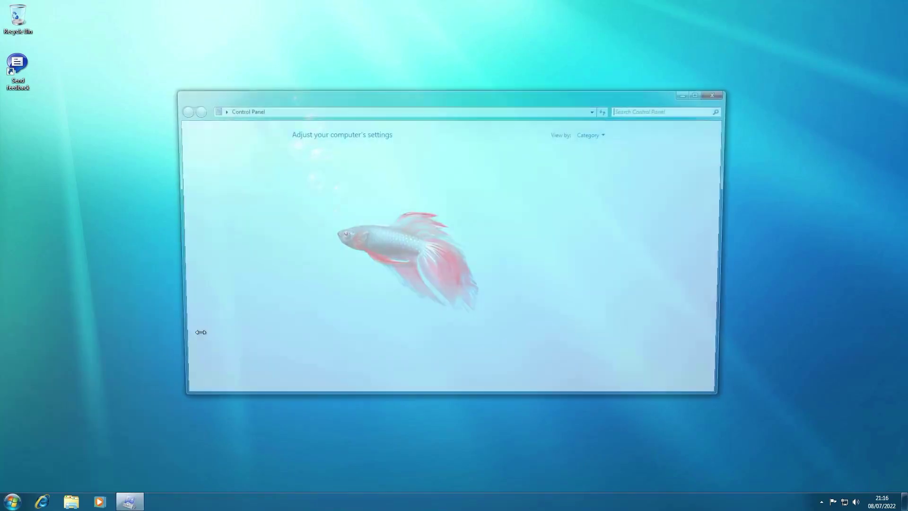
pyautogui.moveTo(432, 104); pyautogui.dragTo(458, 121)
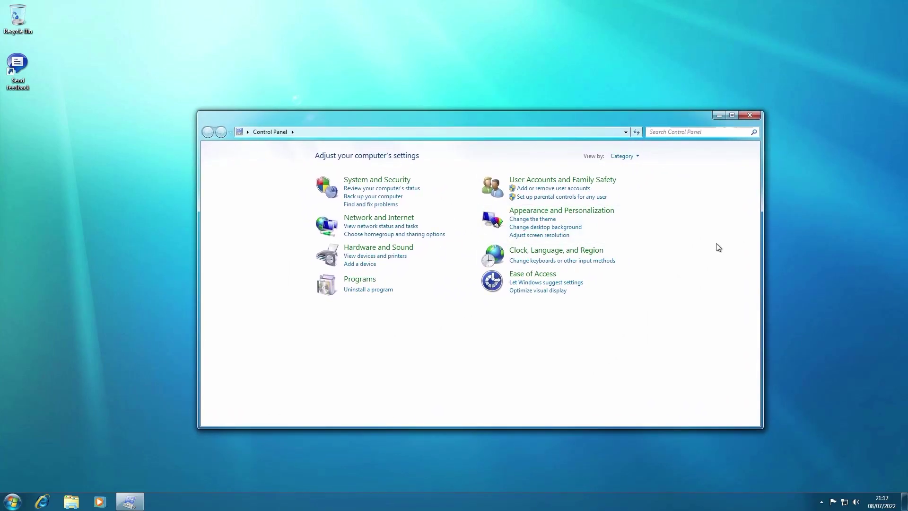
pyautogui.moveTo(541, 124); pyautogui.dragTo(552, 128)
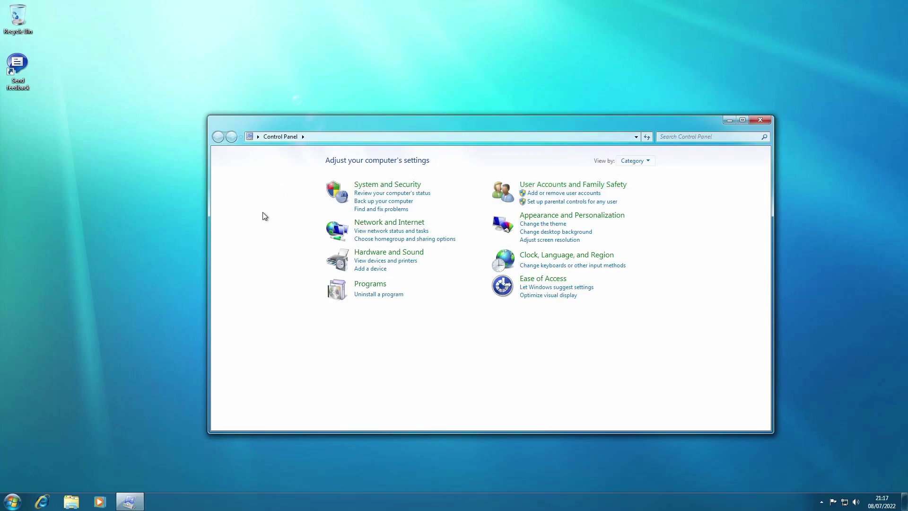
pyautogui.moveTo(351, 126); pyautogui.dragTo(378, 123)
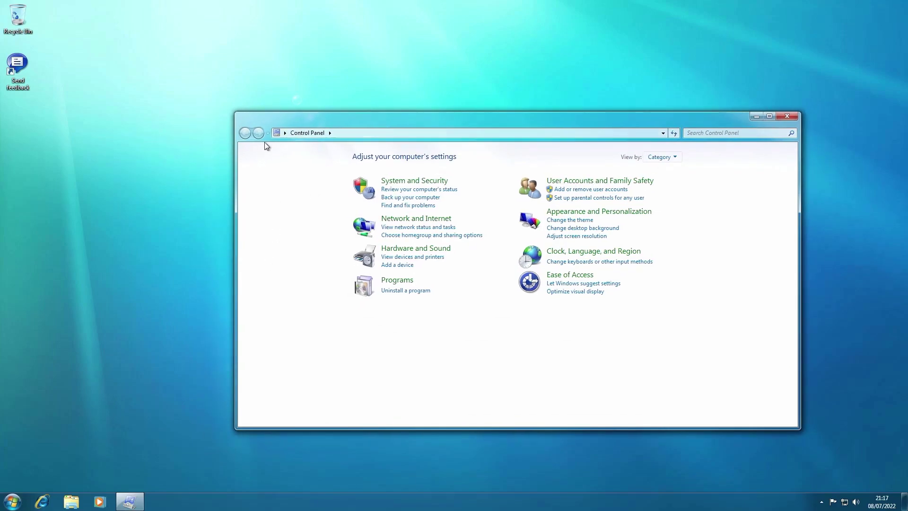
# - Close Control Panel and open the desktop Gadgets gallery
pyautogui.click(787, 115)
pyautogui.rightClick(603, 169)
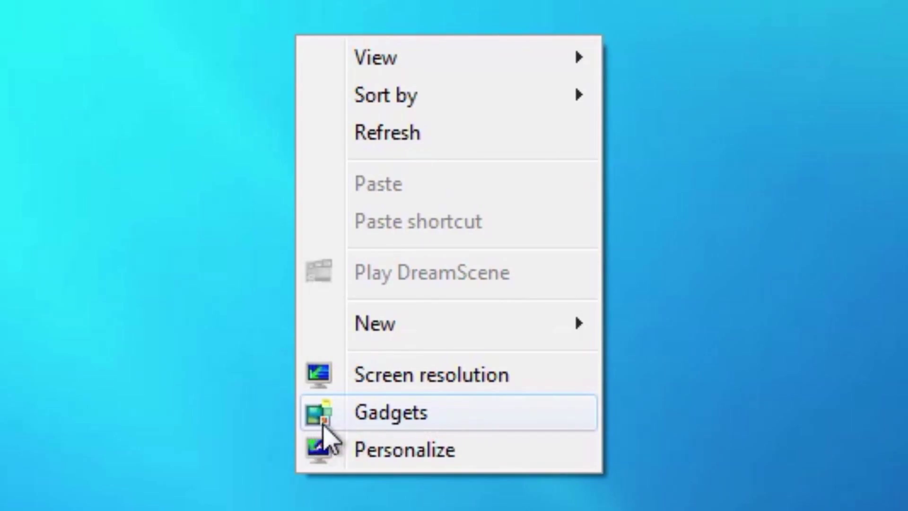
pyautogui.click(329, 419)
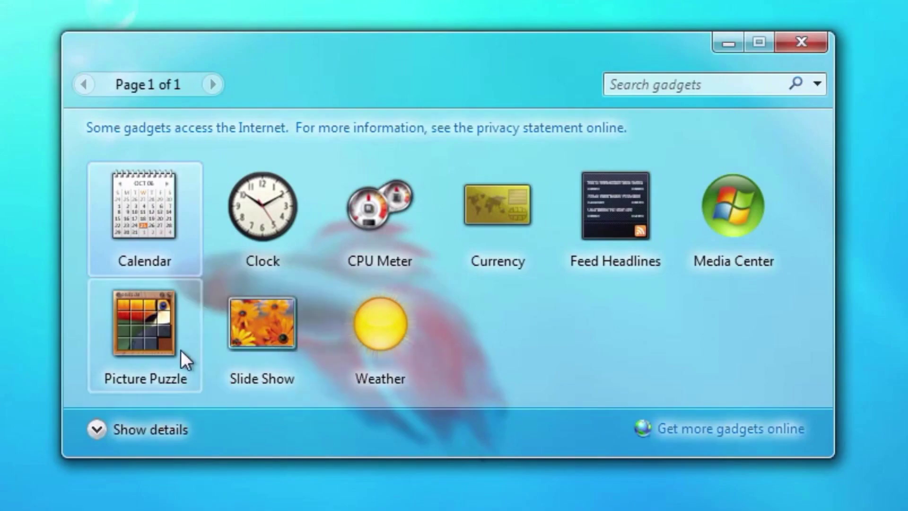
# - Place Slide Show, Picture Puzzle, Calendar, CPU Meter and Media Center gadgets on the right, then close the gallery
pyautogui.moveTo(266, 328); pyautogui.dragTo(760, 71)
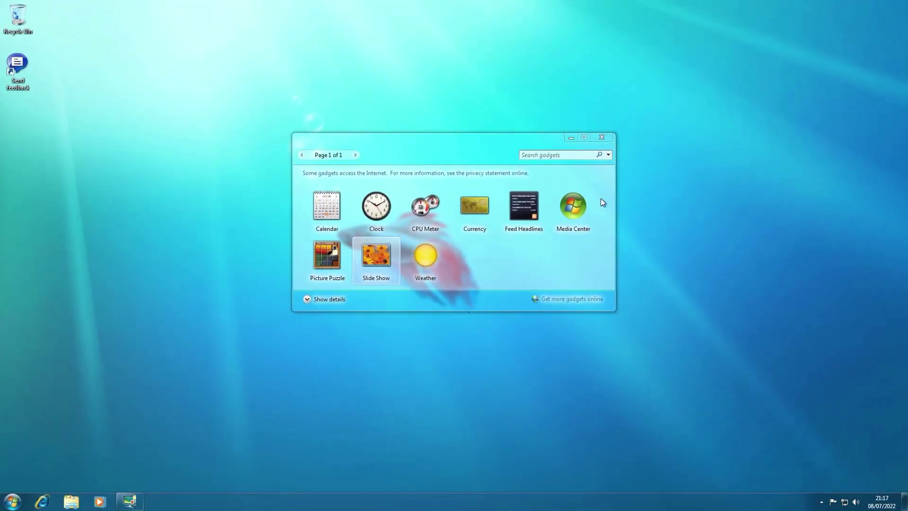
pyautogui.moveTo(376, 205); pyautogui.dragTo(338, 212)
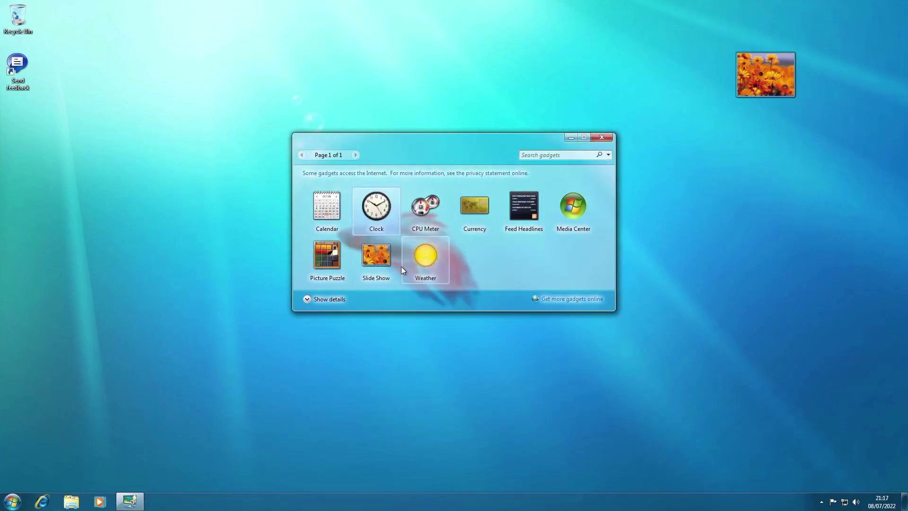
pyautogui.moveTo(558, 233); pyautogui.dragTo(738, 211)
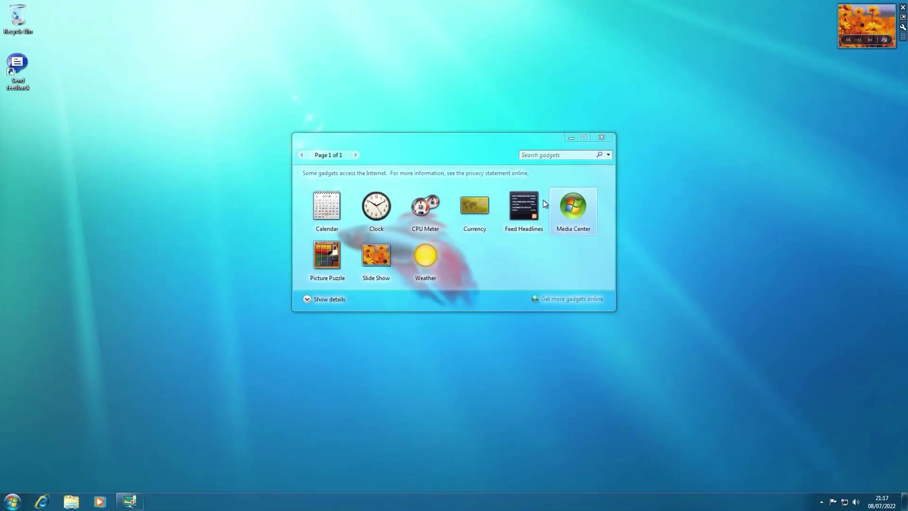
pyautogui.moveTo(376, 255); pyautogui.dragTo(831, 93)
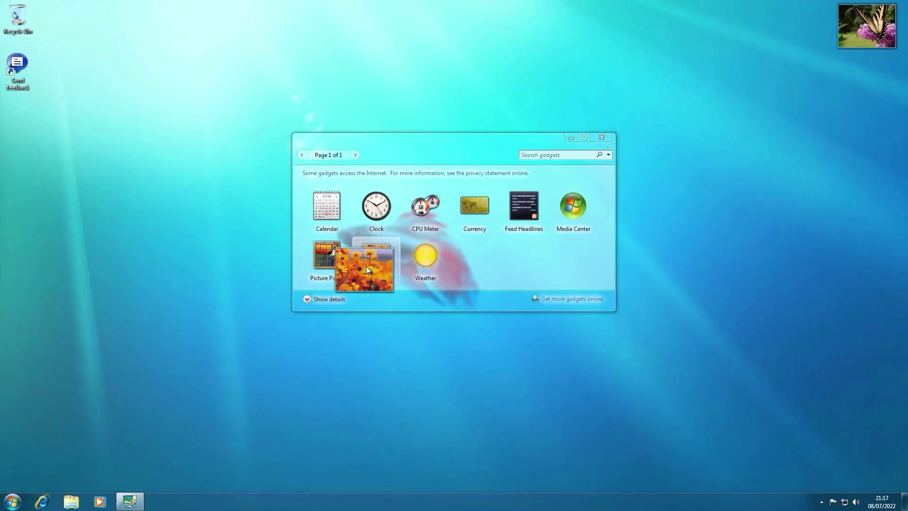
pyautogui.doubleClick(327, 256)
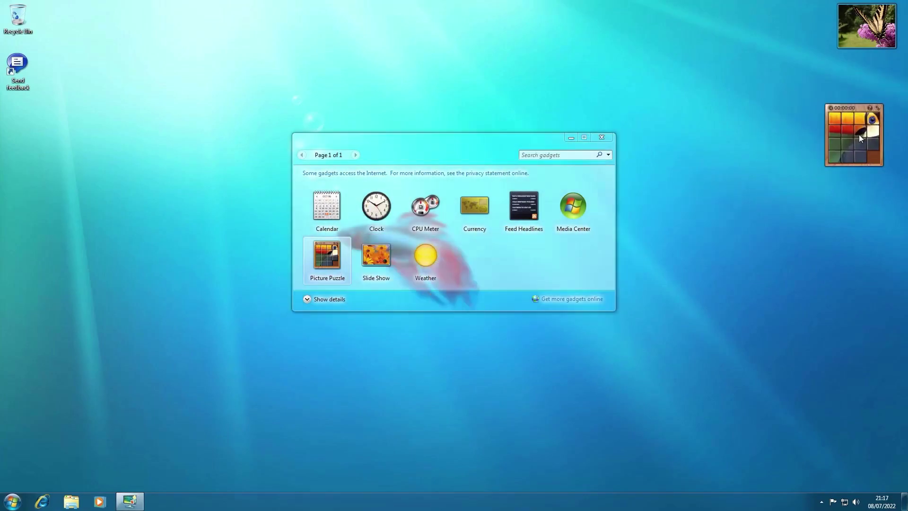
pyautogui.moveTo(327, 206); pyautogui.dragTo(445, 255)
pyautogui.doubleClick(426, 205)
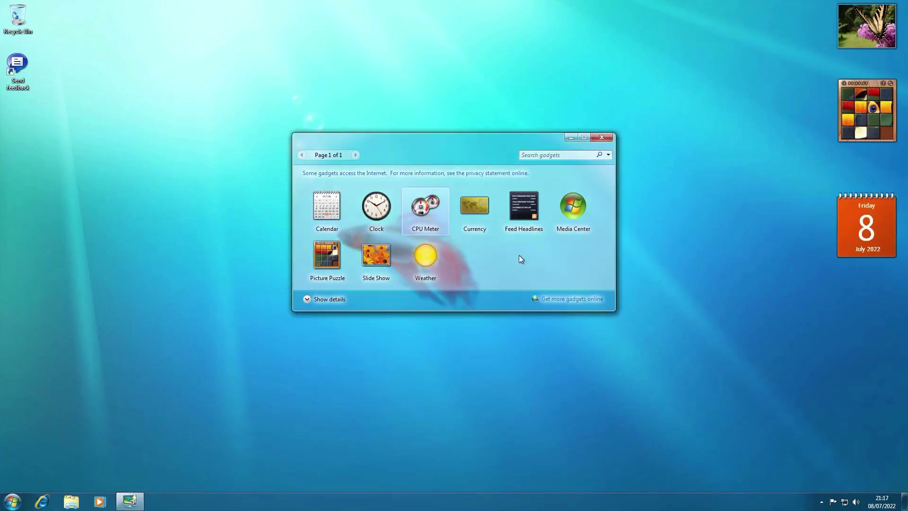
pyautogui.moveTo(574, 206); pyautogui.dragTo(883, 390)
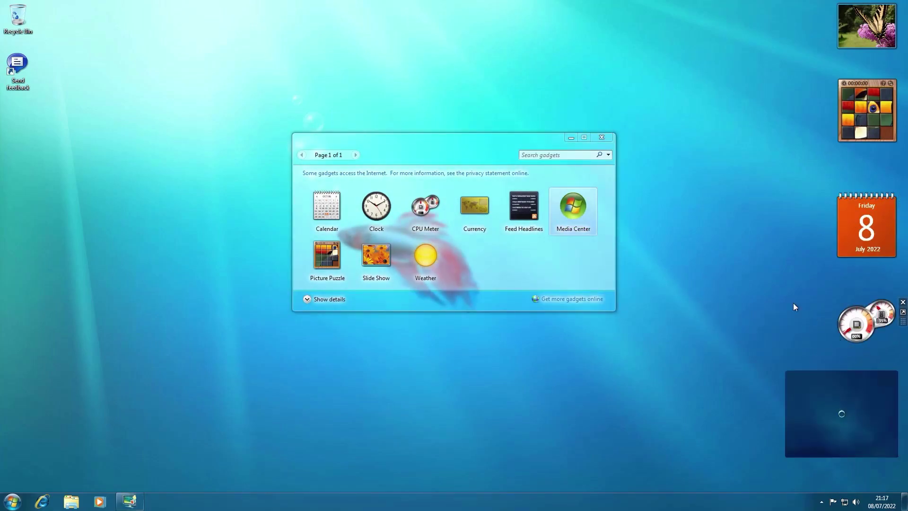
pyautogui.click(602, 138)
# - Apply the second Aero theme with pink windows from Personalization, then minimize it
pyautogui.rightClick(498, 171)
pyautogui.click(520, 286)
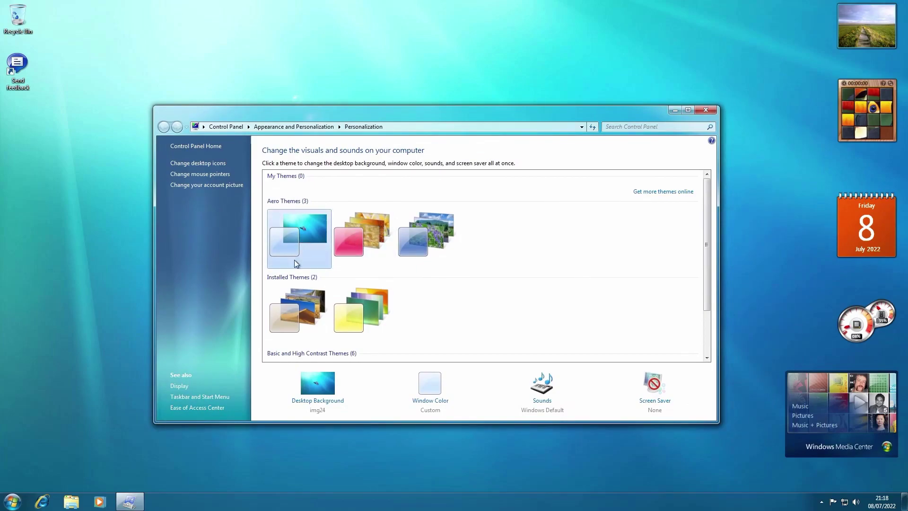
pyautogui.scroll(-2, 463, 254)
pyautogui.scroll(2, 454, 254)
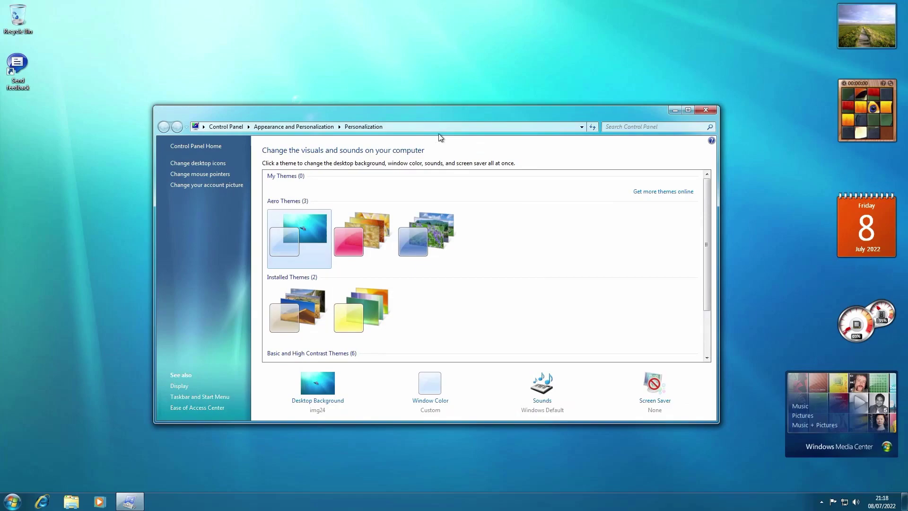
pyautogui.moveTo(441, 120); pyautogui.dragTo(461, 155)
pyautogui.click(403, 232)
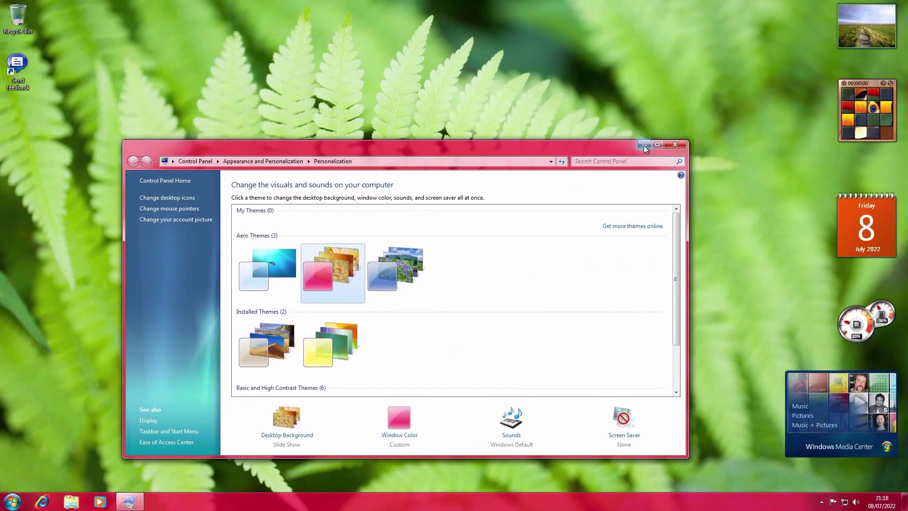
pyautogui.click(644, 146)
# - Advance the desktop wallpaper eight times with Next desktop background until the green fern image shows
pyautogui.rightClick(553, 215)
pyautogui.click(615, 294)
pyautogui.rightClick(591, 250)
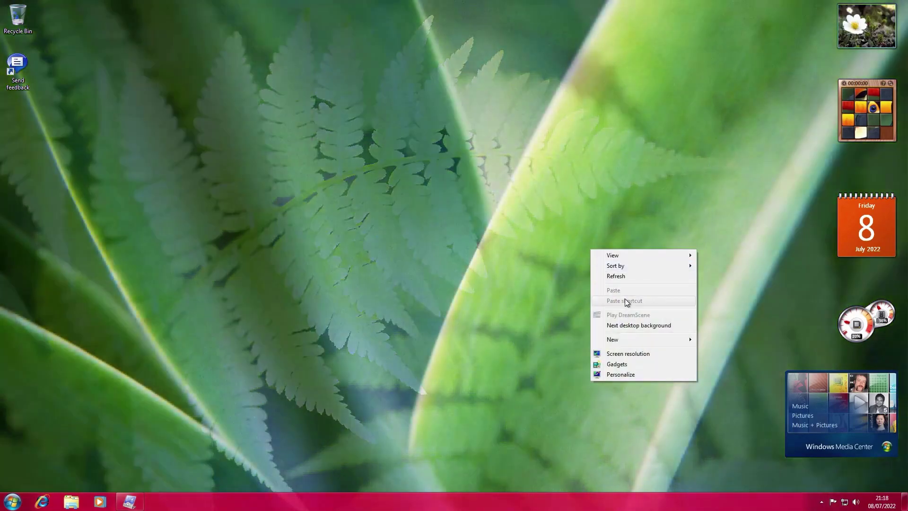
pyautogui.click(624, 325)
pyautogui.rightClick(556, 247)
pyautogui.click(586, 323)
pyautogui.rightClick(569, 237)
pyautogui.click(607, 312)
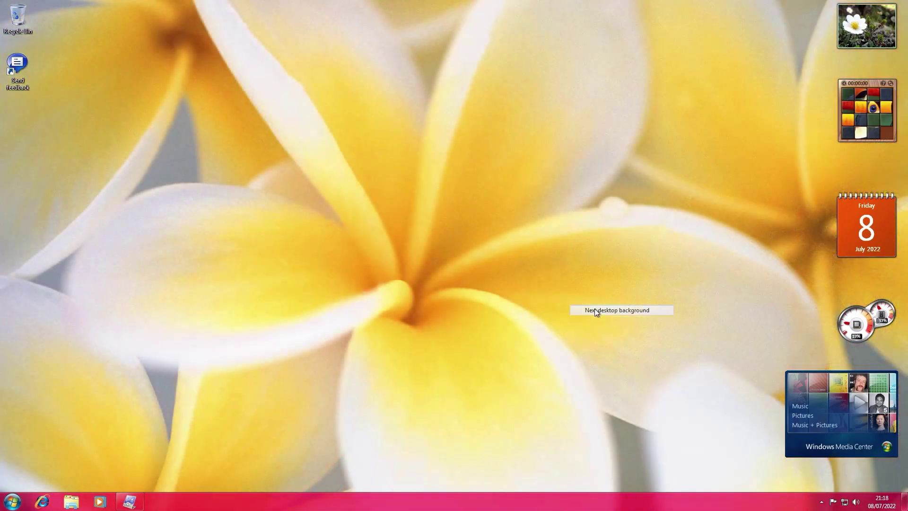
pyautogui.rightClick(540, 255)
pyautogui.click(587, 331)
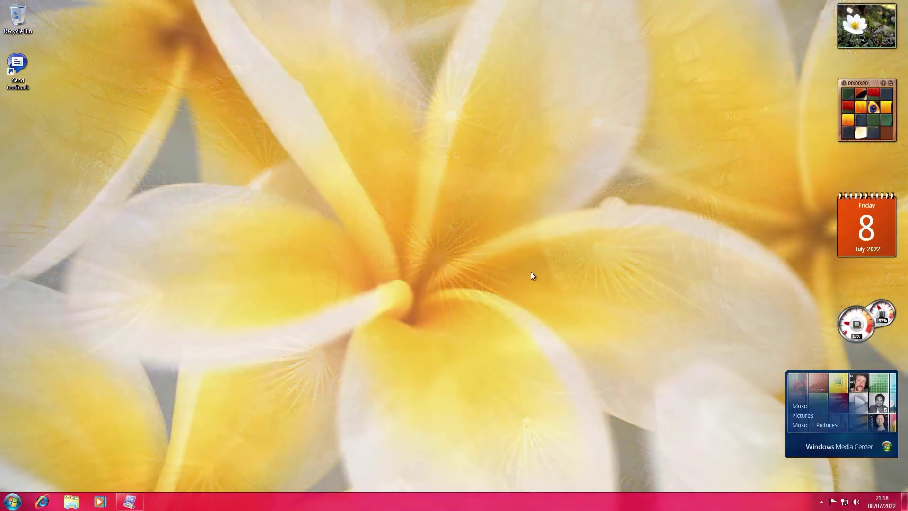
pyautogui.rightClick(531, 273)
pyautogui.click(572, 346)
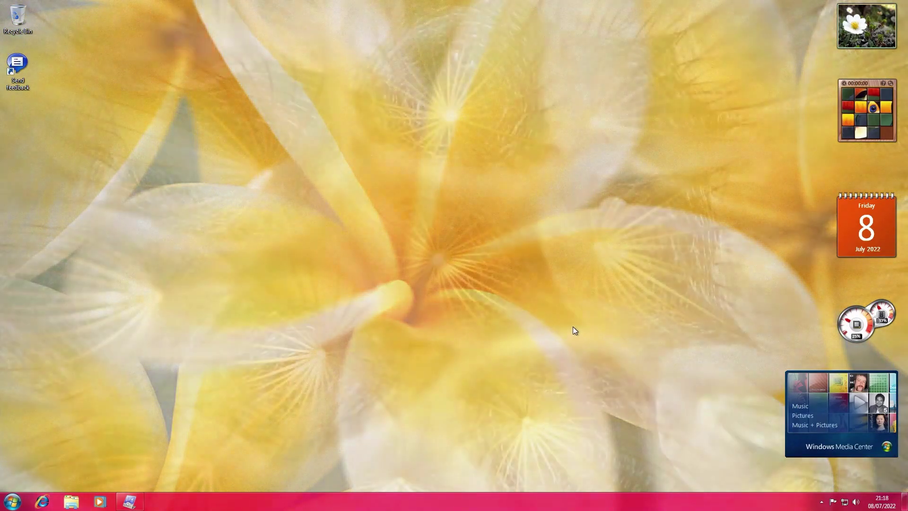
pyautogui.rightClick(535, 287)
pyautogui.click(574, 363)
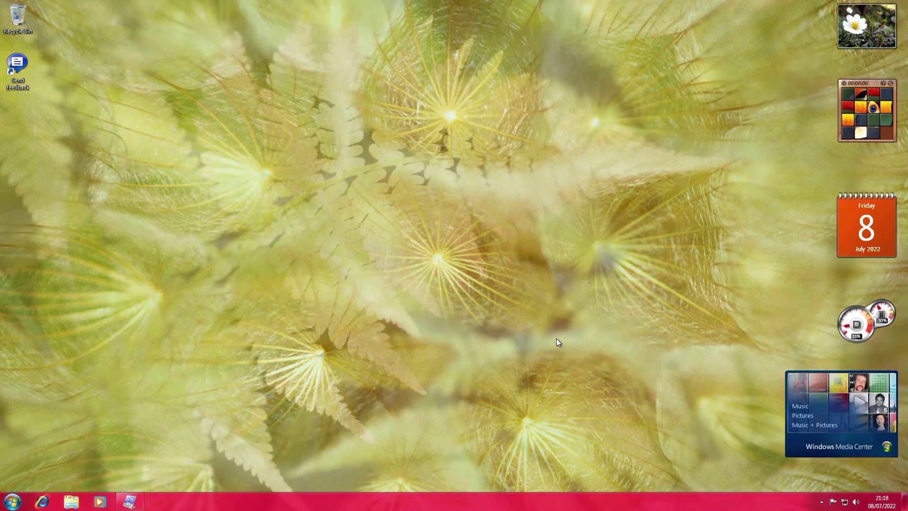
pyautogui.rightClick(538, 310)
pyautogui.click(571, 383)
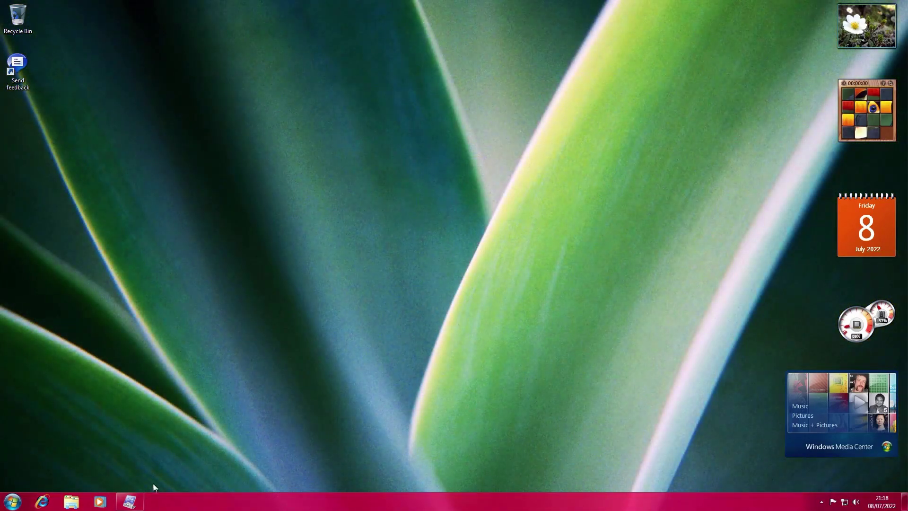
# - Restore Personalization, apply the third Aero theme (Twilight), and hide the window
pyautogui.click(130, 502)
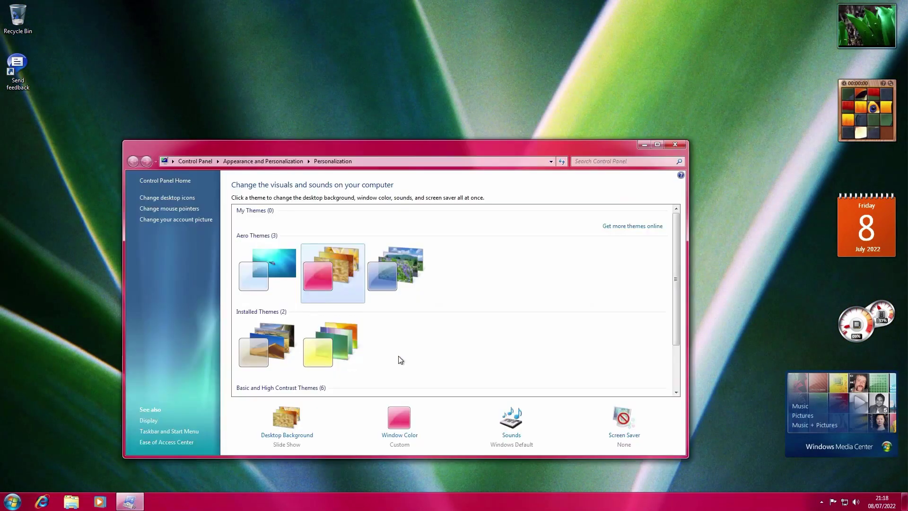
pyautogui.moveTo(419, 152); pyautogui.dragTo(448, 141)
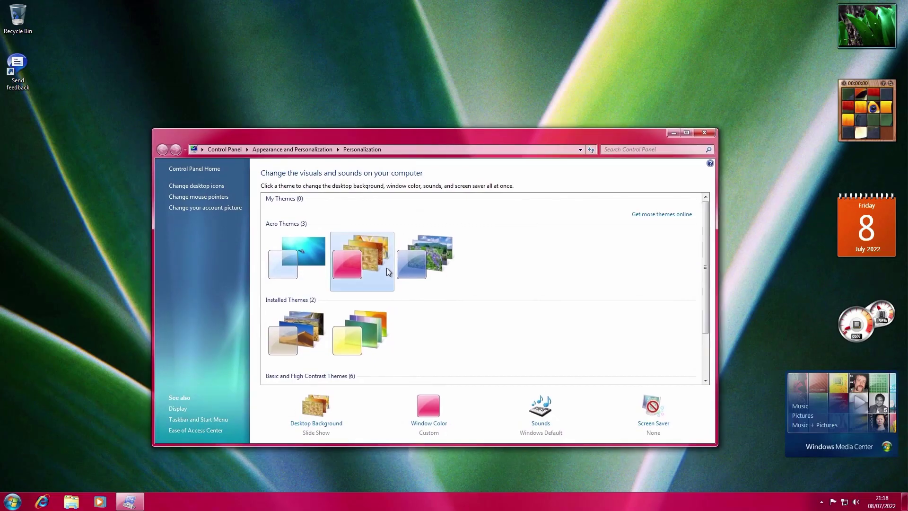
pyautogui.click(282, 500)
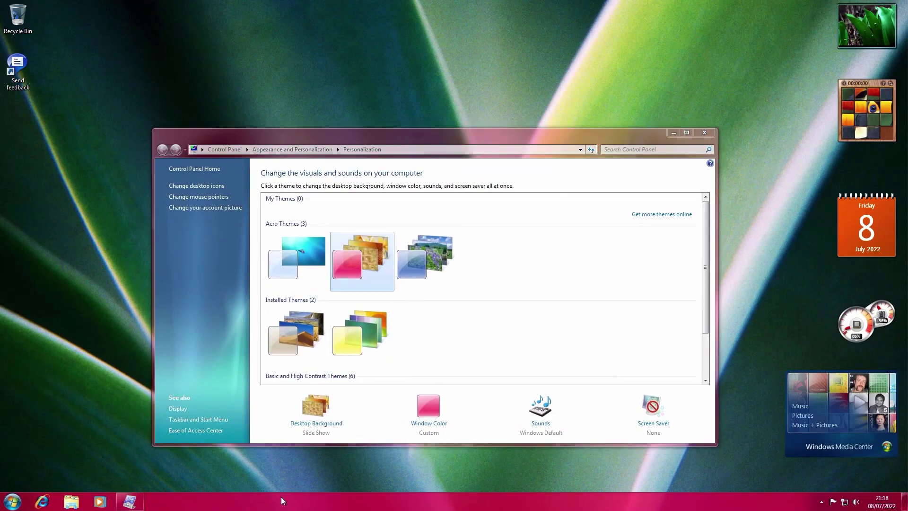
pyautogui.moveTo(439, 154); pyautogui.dragTo(465, 151)
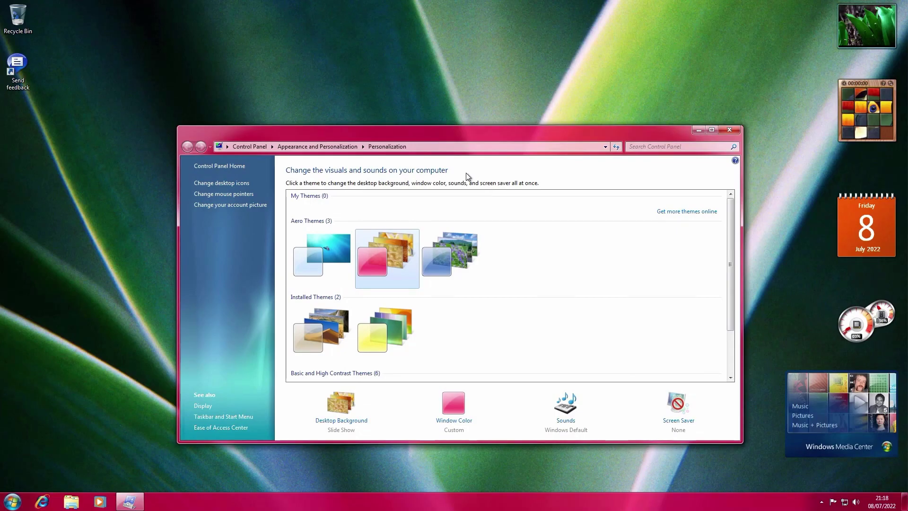
pyautogui.moveTo(494, 137); pyautogui.dragTo(489, 120)
pyautogui.click(463, 227)
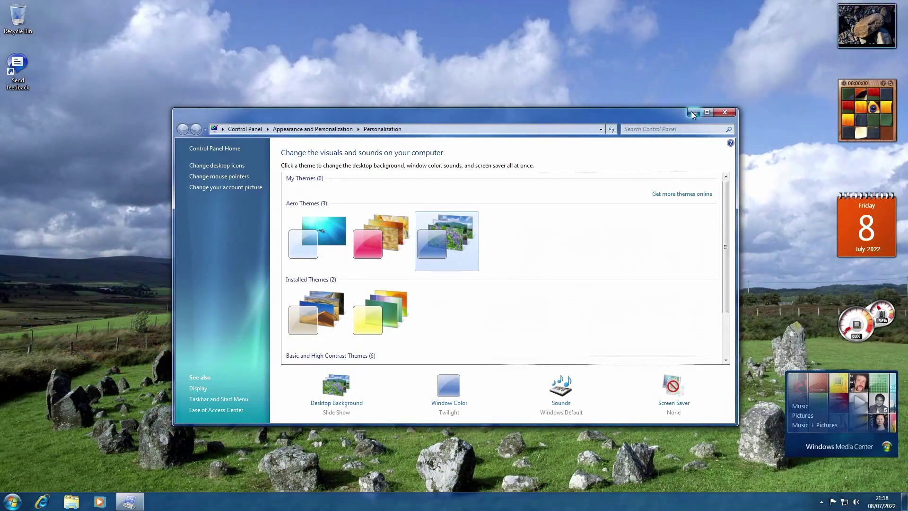
pyautogui.click(692, 114)
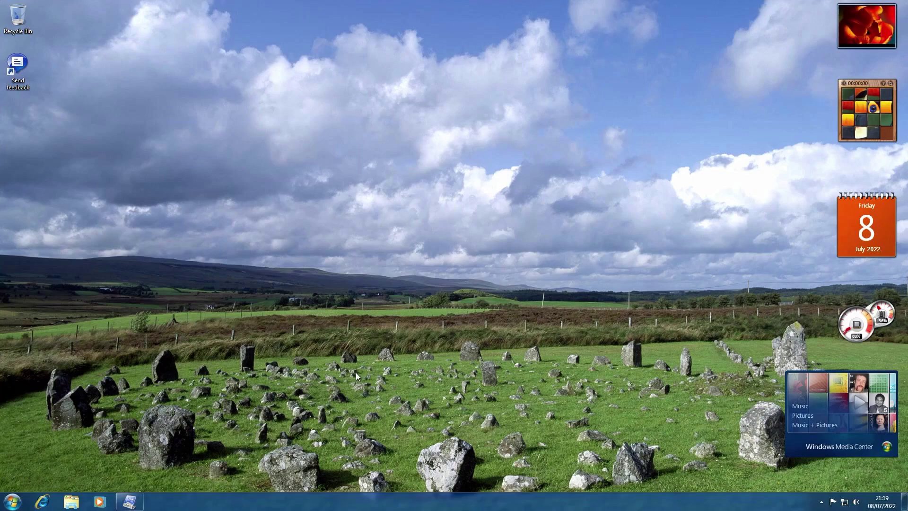
# - Apply the first Installed theme in Personalization, then hide the window
pyautogui.click(130, 500)
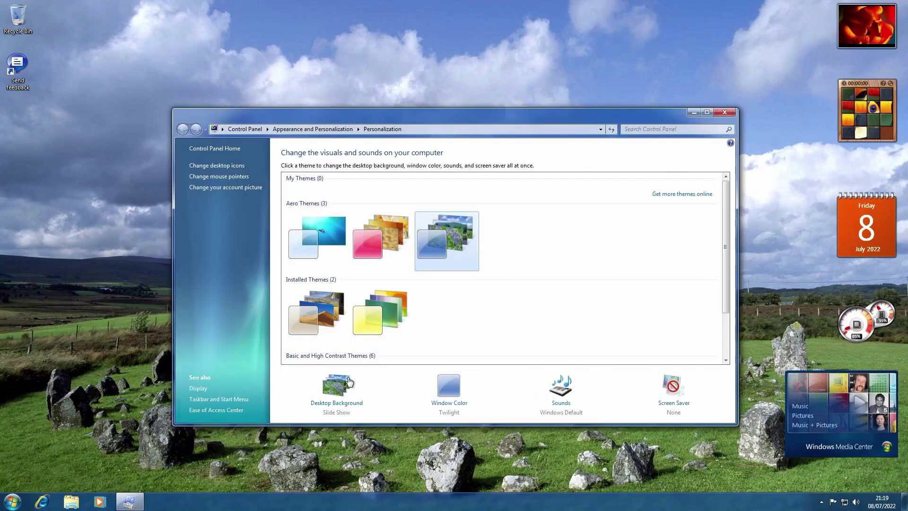
pyautogui.click(129, 501)
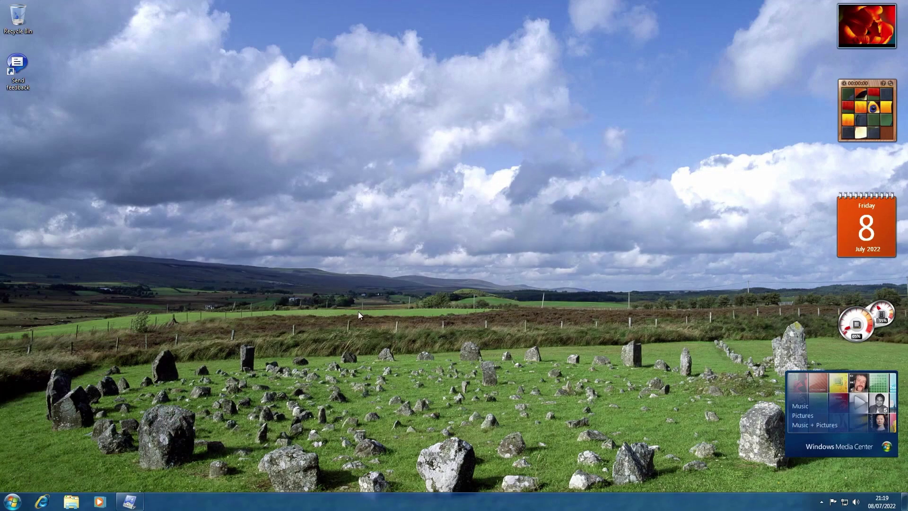
pyautogui.click(129, 501)
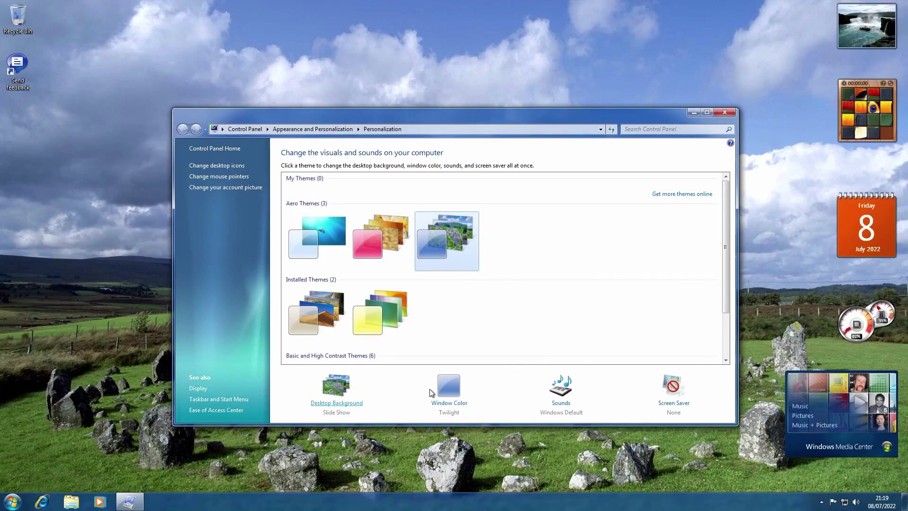
pyautogui.moveTo(552, 118); pyautogui.dragTo(548, 117)
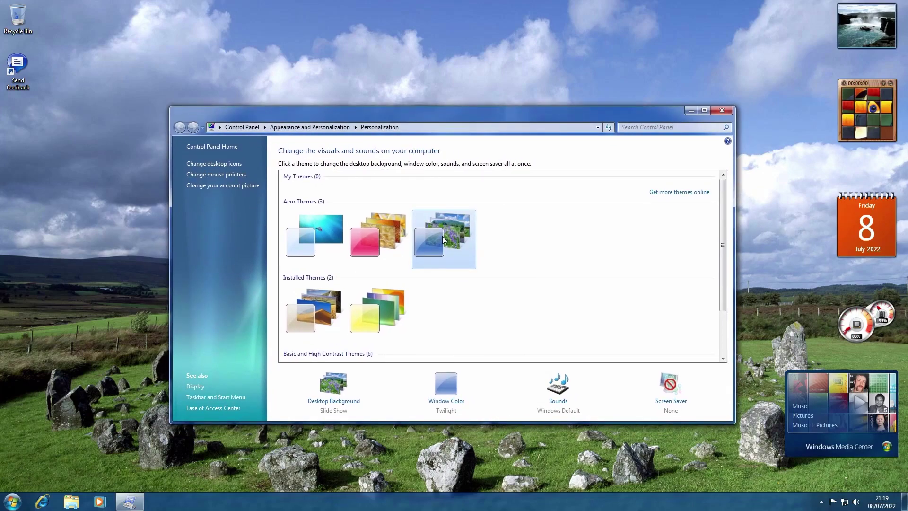
pyautogui.click(317, 308)
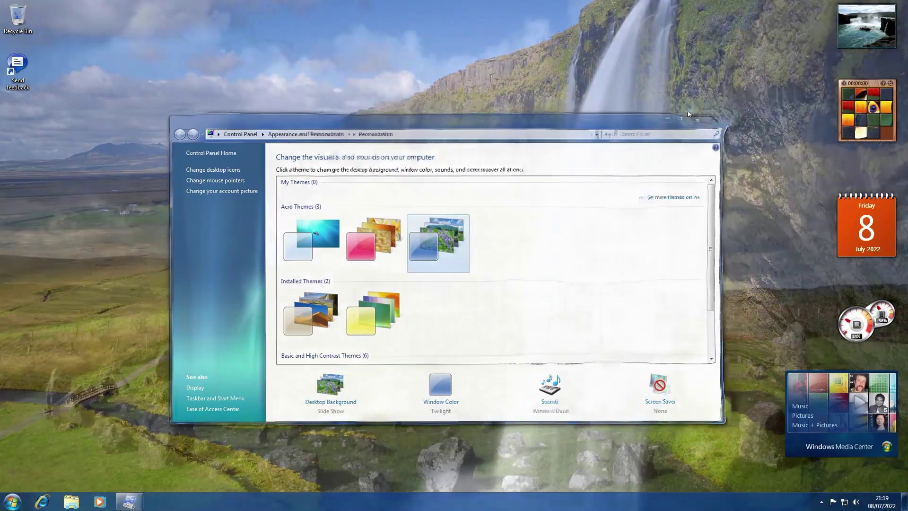
pyautogui.click(691, 111)
# - Advance the wallpaper seven times with Next desktop background, reaching the pink beach sunset
pyautogui.rightClick(517, 197)
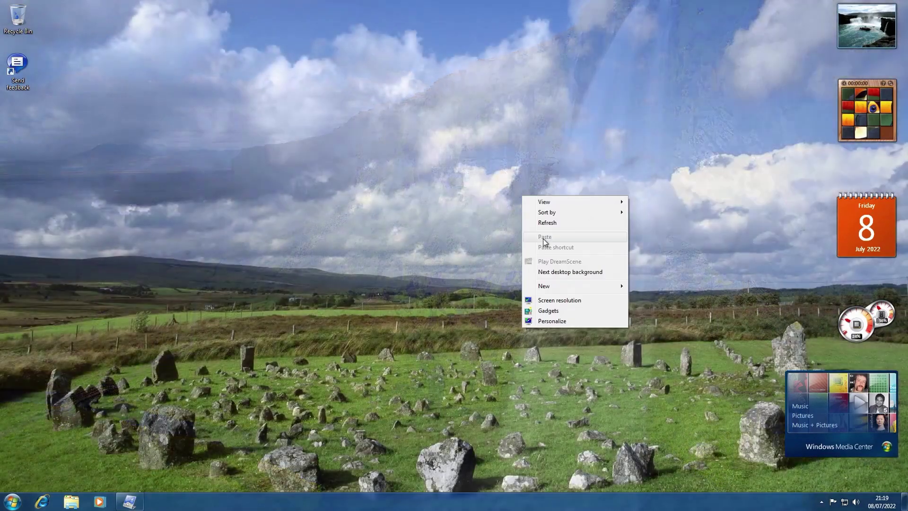
pyautogui.click(559, 271)
pyautogui.rightClick(537, 236)
pyautogui.click(473, 308)
pyautogui.rightClick(461, 273)
pyautogui.click(497, 348)
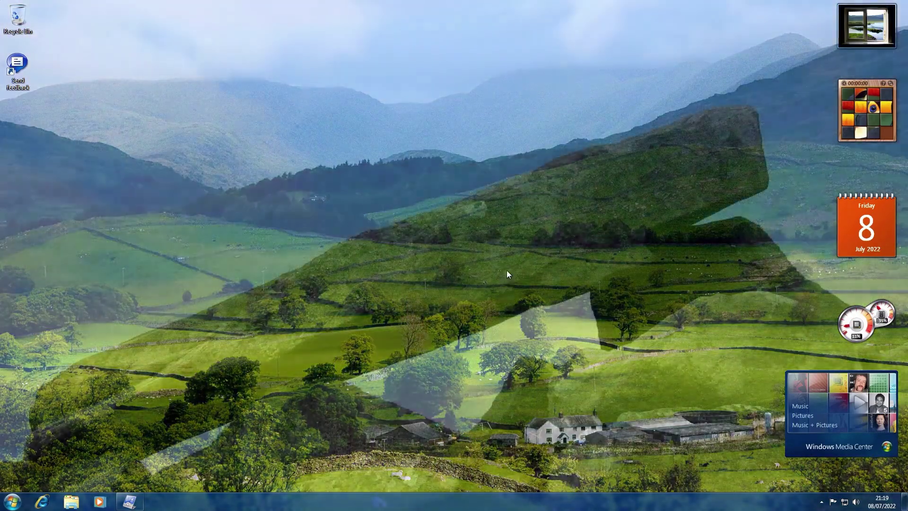
pyautogui.rightClick(507, 268)
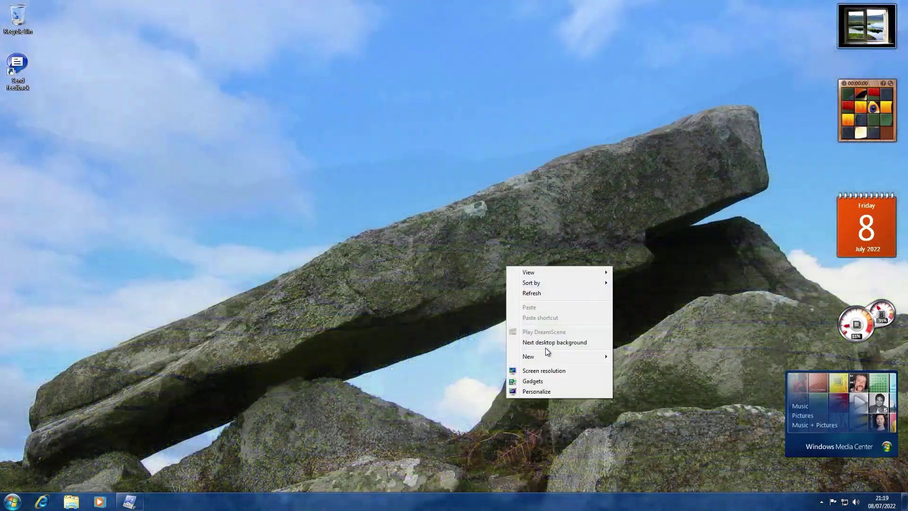
pyautogui.click(544, 342)
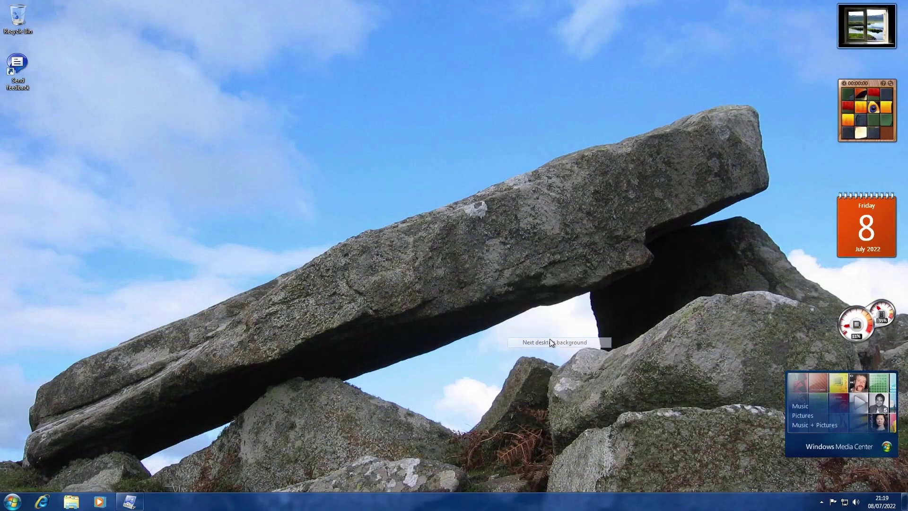
pyautogui.rightClick(498, 305)
pyautogui.click(540, 381)
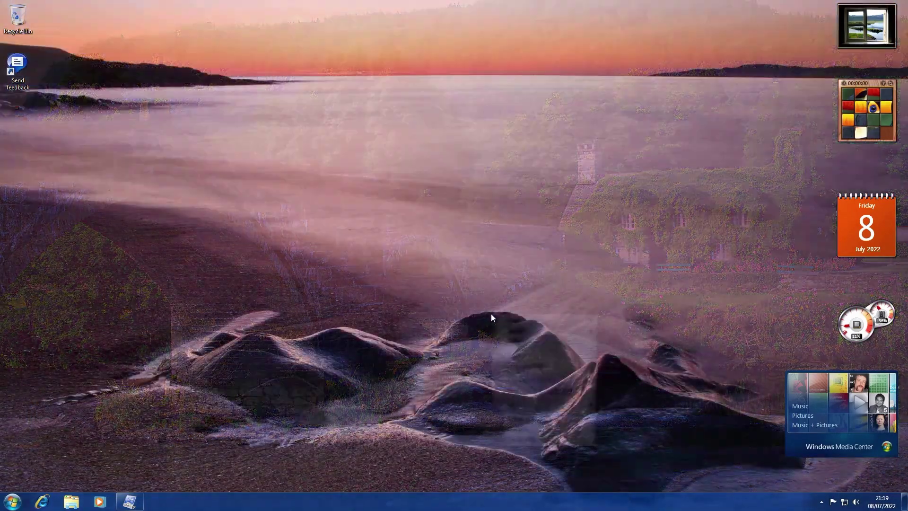
pyautogui.rightClick(491, 314)
pyautogui.click(539, 388)
pyautogui.rightClick(512, 341)
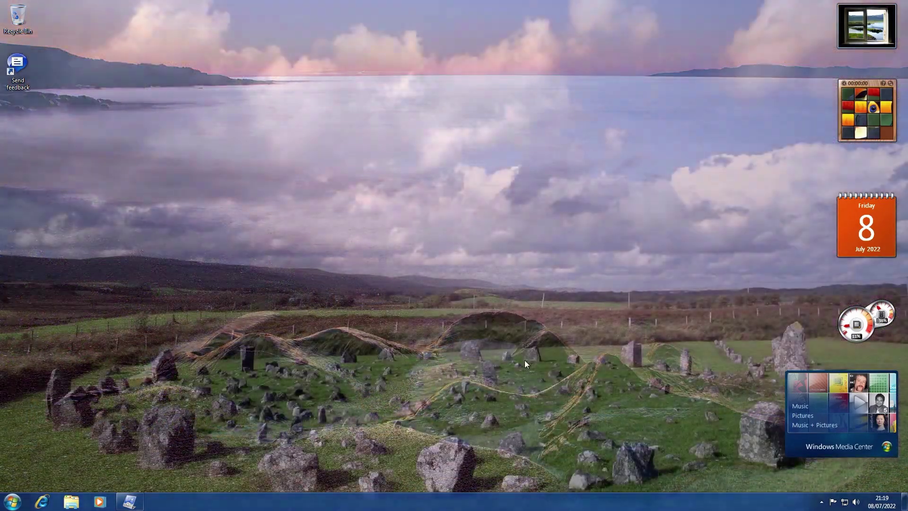
pyautogui.click(543, 418)
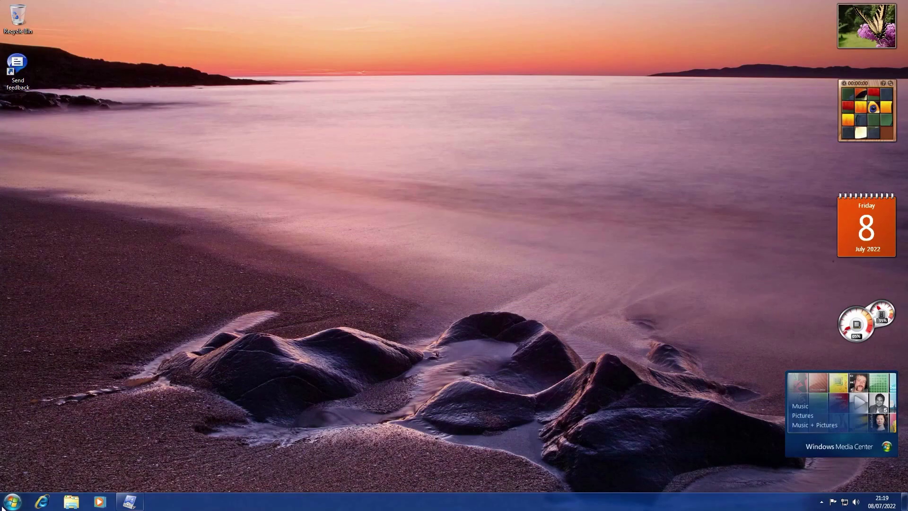
# - Lock the Windows 7 session from the Start menu shutdown options, then unlock it
pyautogui.press('super')
pyautogui.click(165, 477)
pyautogui.click(190, 451)
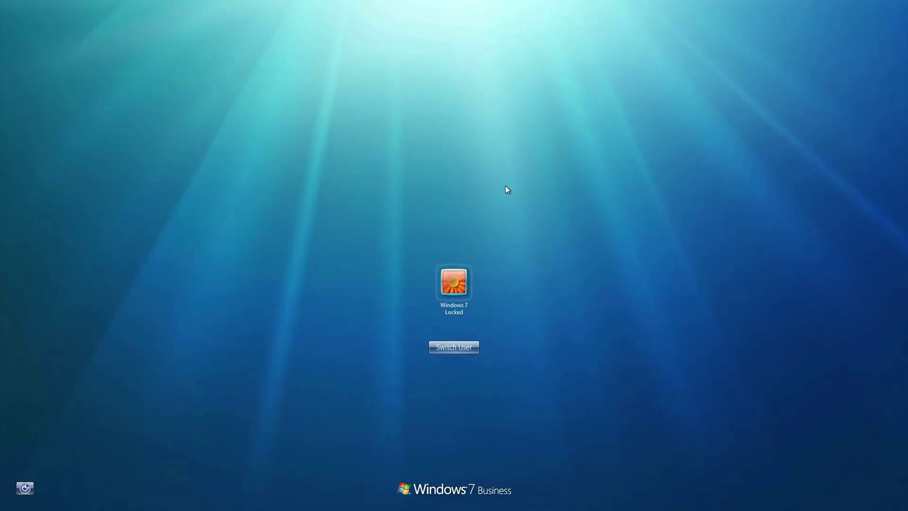
pyautogui.click(457, 281)
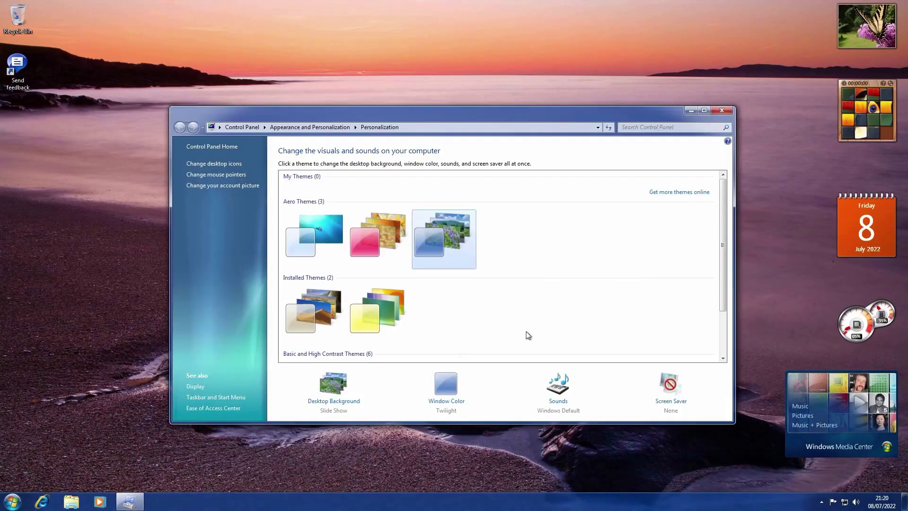
# - Reapply the first installed theme and advance the wallpaper three times
pyautogui.click(338, 318)
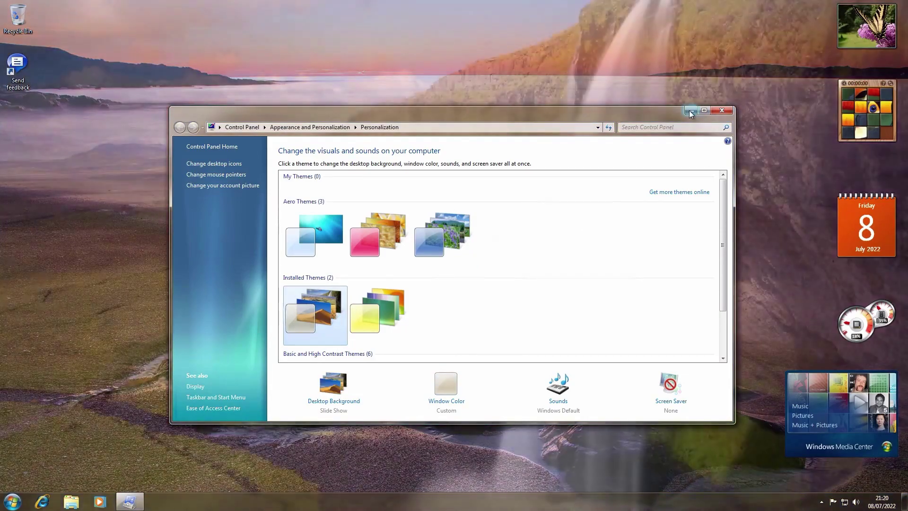
pyautogui.click(691, 110)
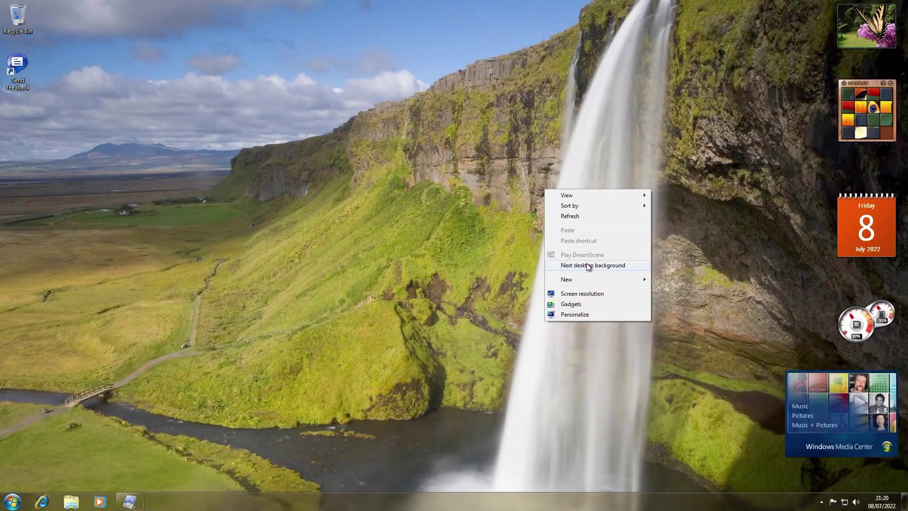
pyautogui.click(588, 265)
pyautogui.rightClick(513, 247)
pyautogui.click(547, 321)
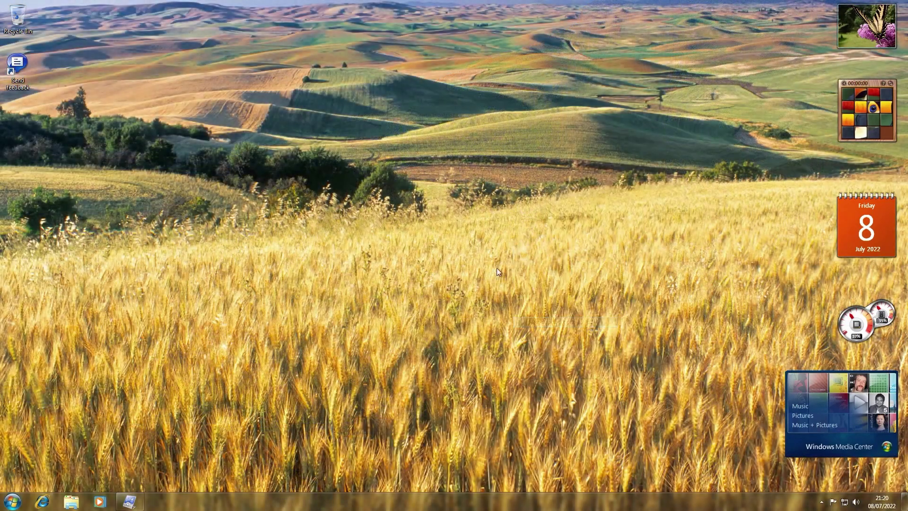
pyautogui.rightClick(509, 264)
pyautogui.click(543, 340)
# - Step the wallpaper through the mountain lake, sand dune and waterfall images, then once more
pyautogui.rightClick(472, 286)
pyautogui.click(517, 361)
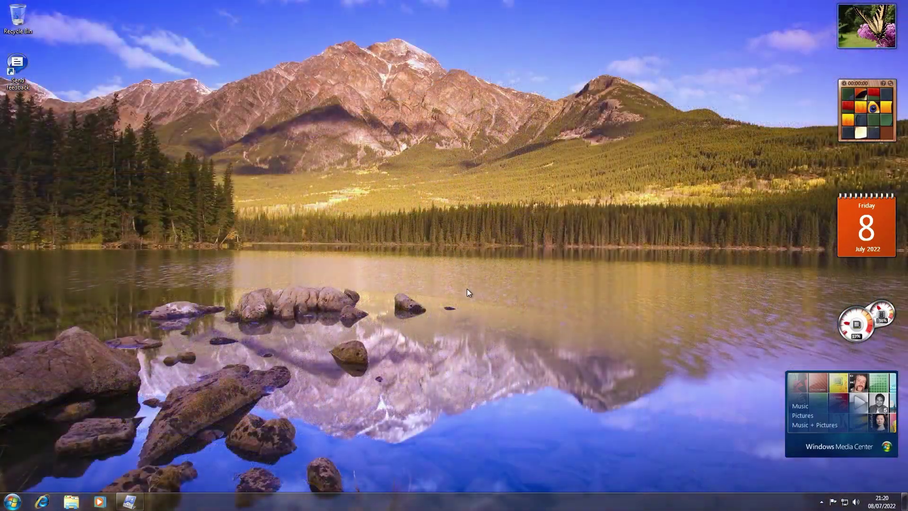
pyautogui.rightClick(369, 272)
pyautogui.click(410, 344)
pyautogui.rightClick(470, 297)
pyautogui.click(500, 372)
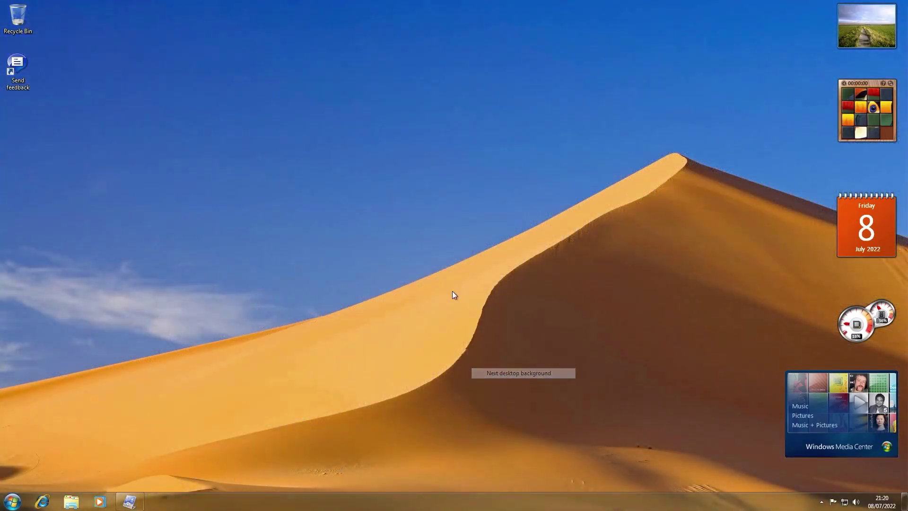
pyautogui.rightClick(439, 286)
pyautogui.click(463, 360)
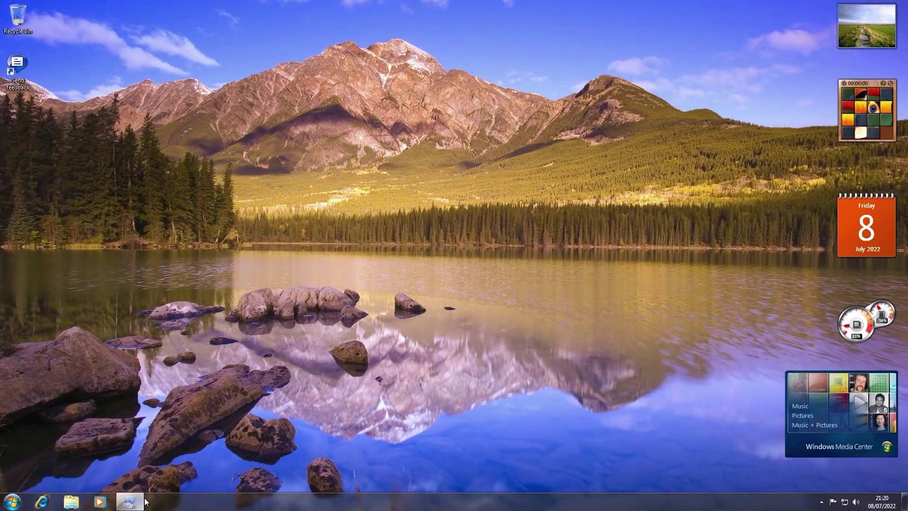
# - Apply the yellow installed theme and advance its wallpaper three times
pyautogui.click(142, 502)
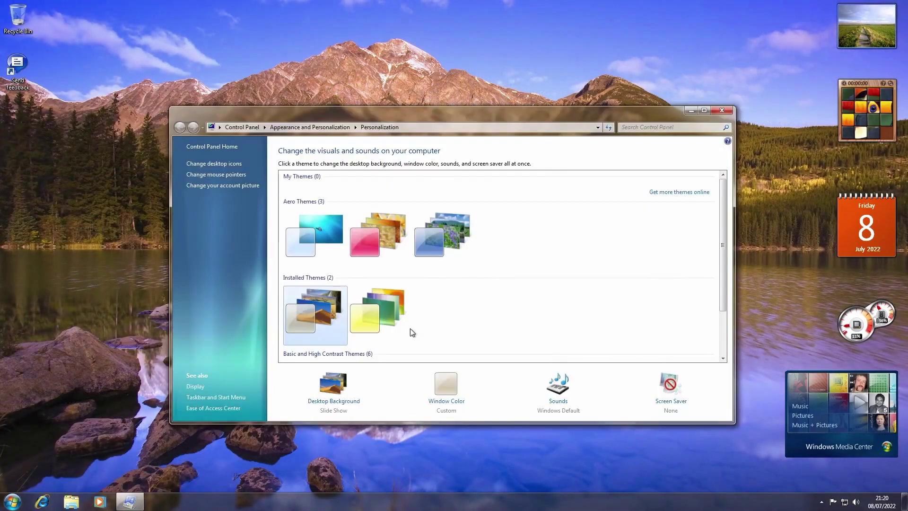
pyautogui.click(369, 330)
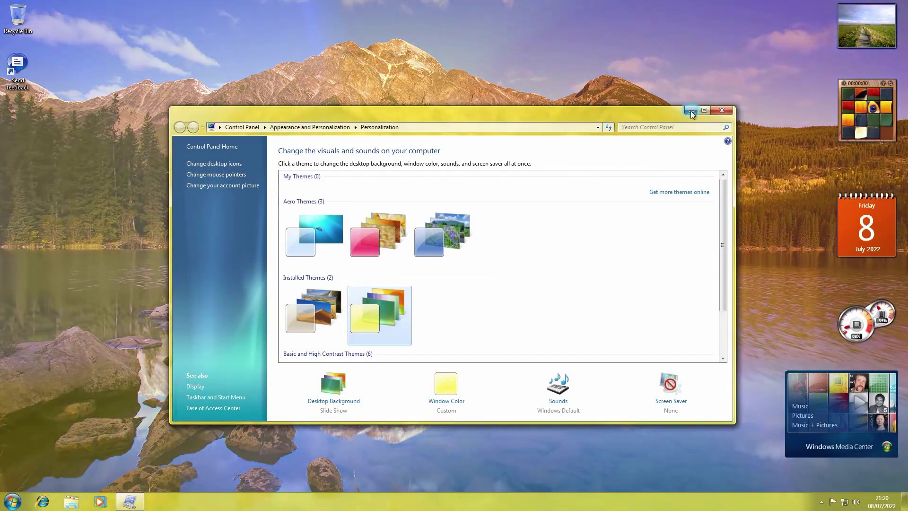
pyautogui.click(691, 110)
pyautogui.rightClick(454, 210)
pyautogui.click(495, 285)
pyautogui.rightClick(466, 257)
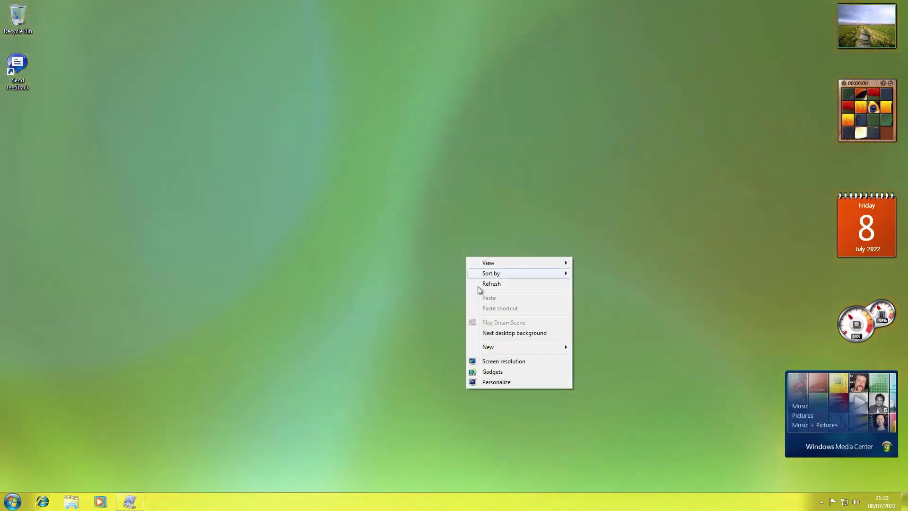
pyautogui.click(501, 333)
pyautogui.rightClick(470, 277)
pyautogui.click(492, 352)
# - Keep cycling the yellow theme's wallpapers past the purple and teal picture
pyautogui.rightClick(466, 255)
pyautogui.click(497, 330)
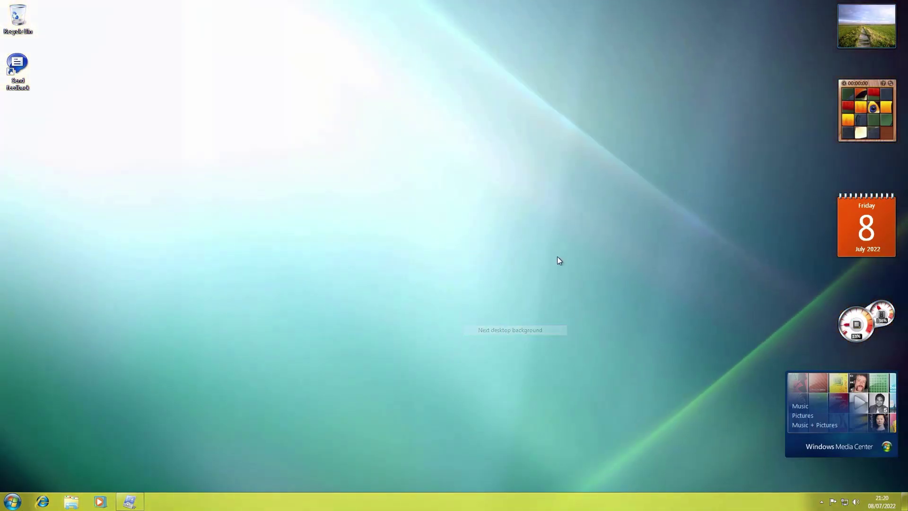
pyautogui.rightClick(427, 259)
pyautogui.click(471, 333)
pyautogui.rightClick(466, 284)
pyautogui.click(495, 360)
pyautogui.rightClick(481, 295)
pyautogui.click(501, 371)
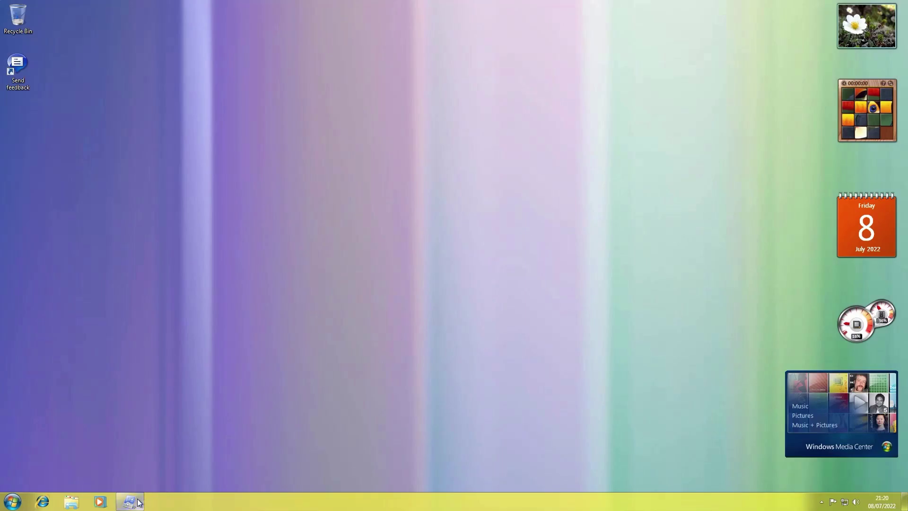
# - Reapply the default Windows 7 Aero theme and close Personalization
pyautogui.click(129, 502)
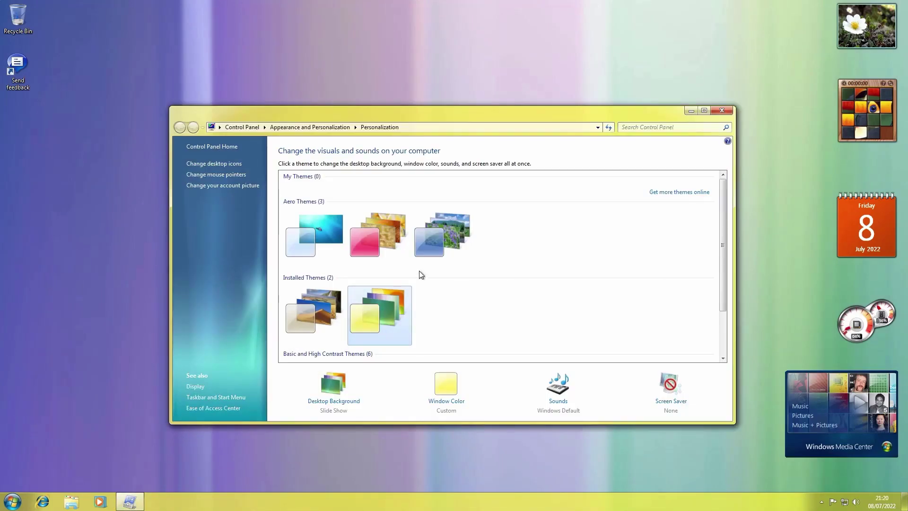
pyautogui.scroll(-5, 330, 303)
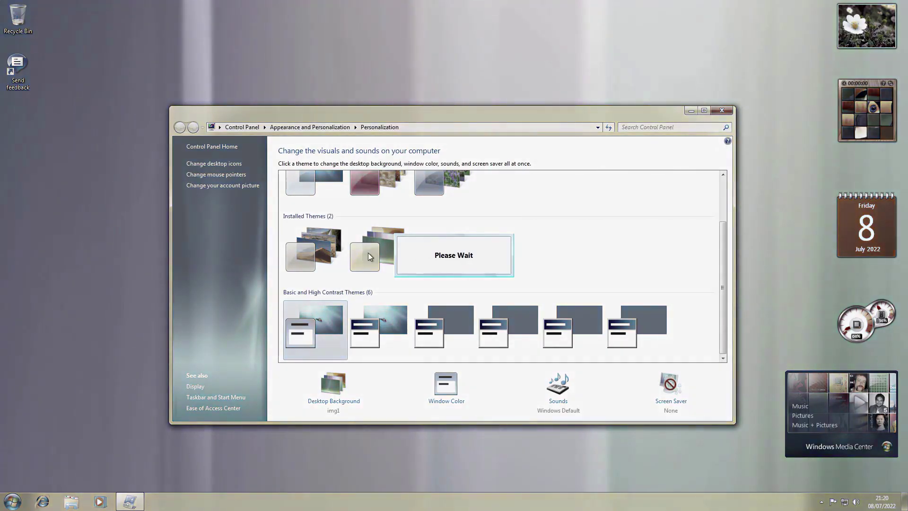
pyautogui.scroll(5, 330, 284)
pyautogui.click(330, 265)
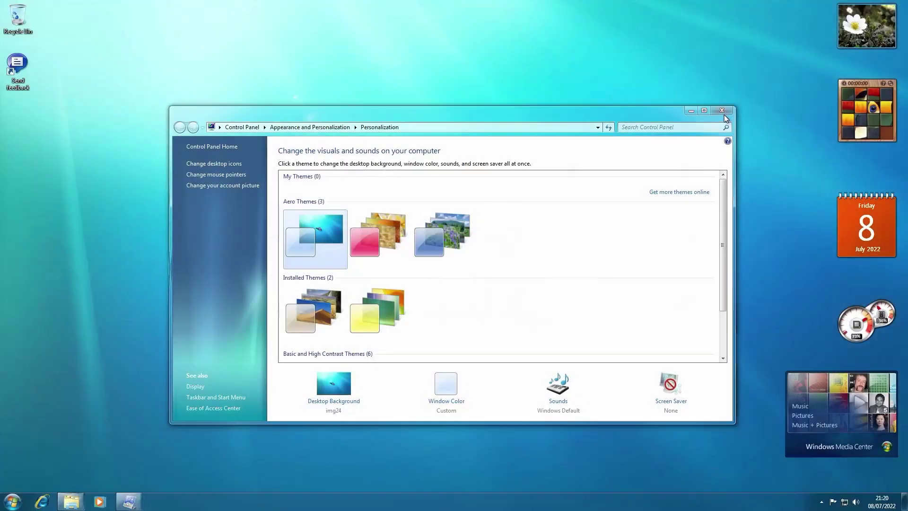
pyautogui.click(722, 114)
# - Open Computer from the Start menu, then User Accounts via the Start menu user picture
pyautogui.click(12, 500)
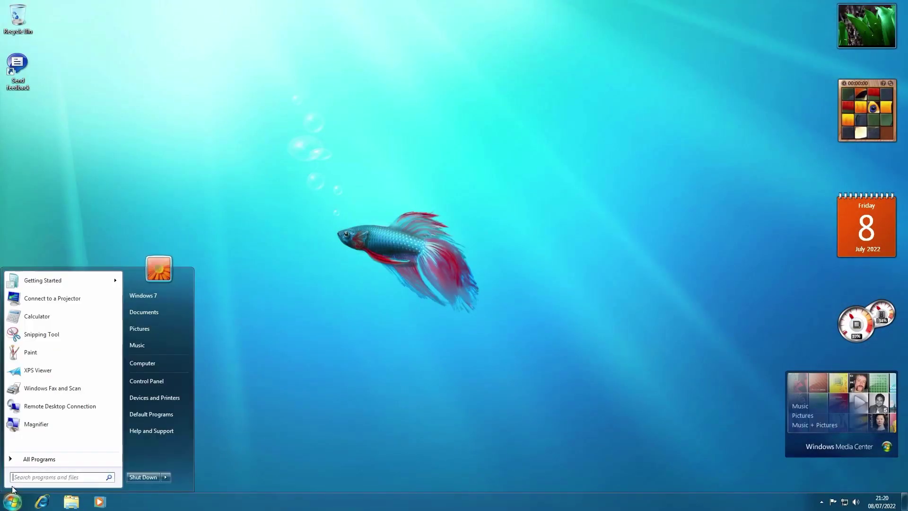
pyautogui.click(157, 364)
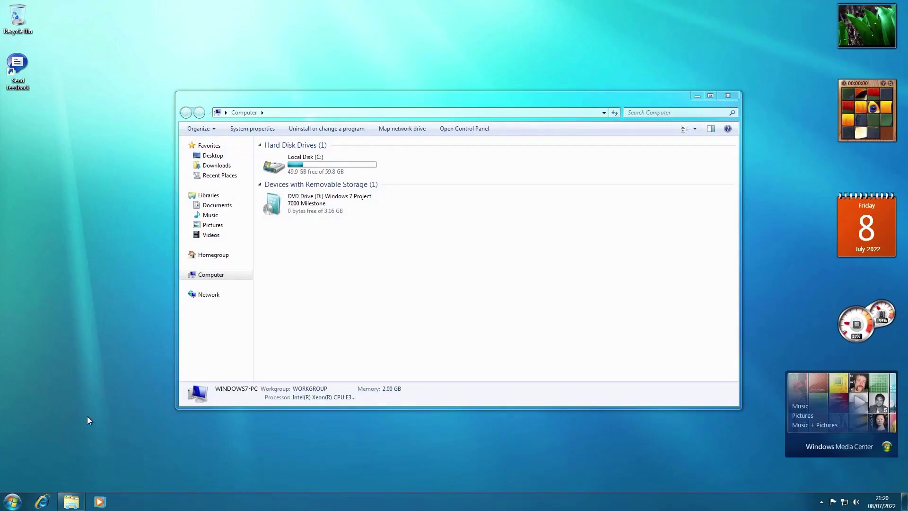
pyautogui.press('super')
pyautogui.click(157, 279)
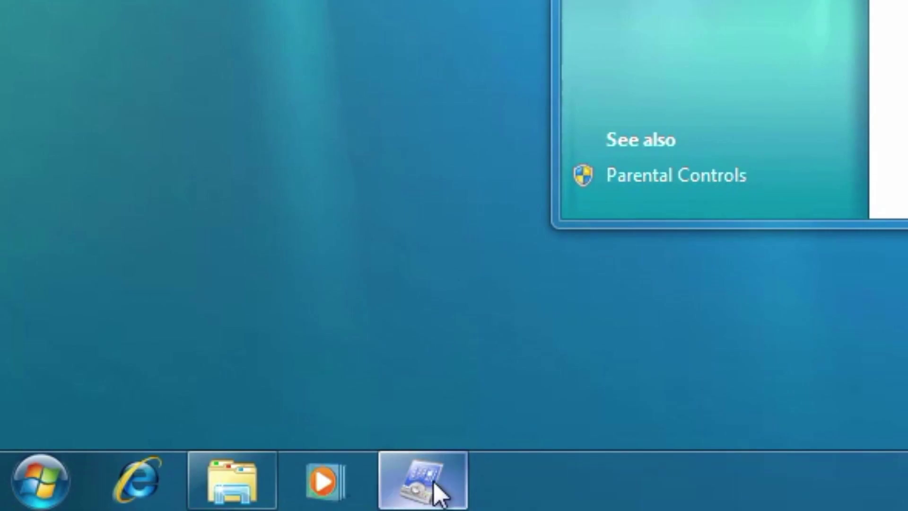
# - Close the User Accounts, System and a reopened Explorer window from their taskbar buttons
pyautogui.moveTo(440, 478)
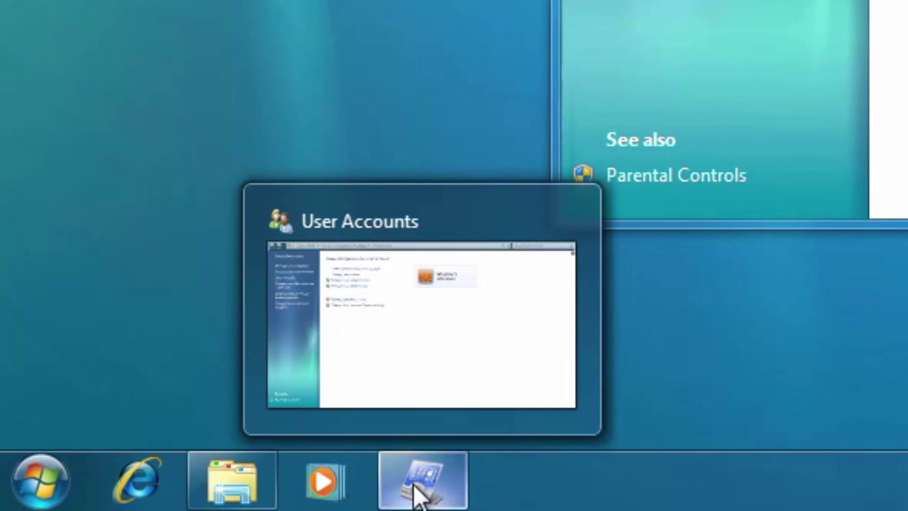
pyautogui.rightClick(427, 475)
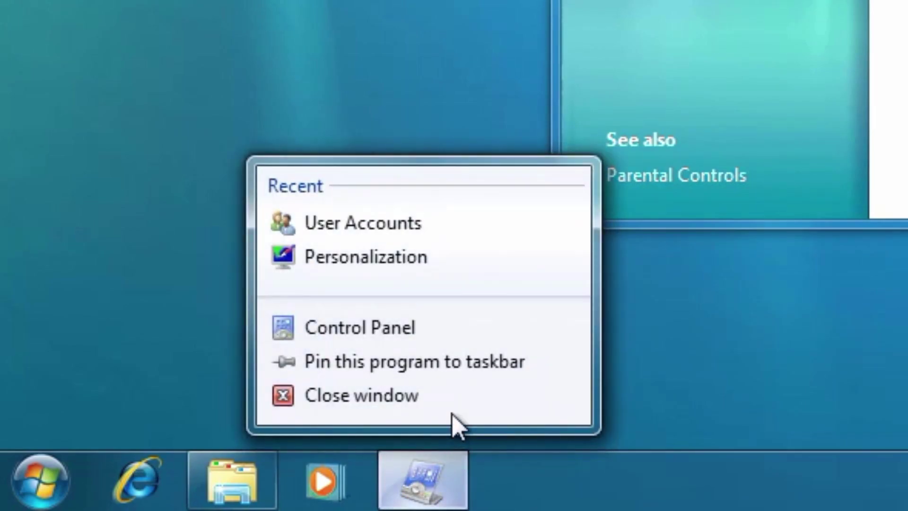
pyautogui.click(449, 408)
pyautogui.rightClick(269, 488)
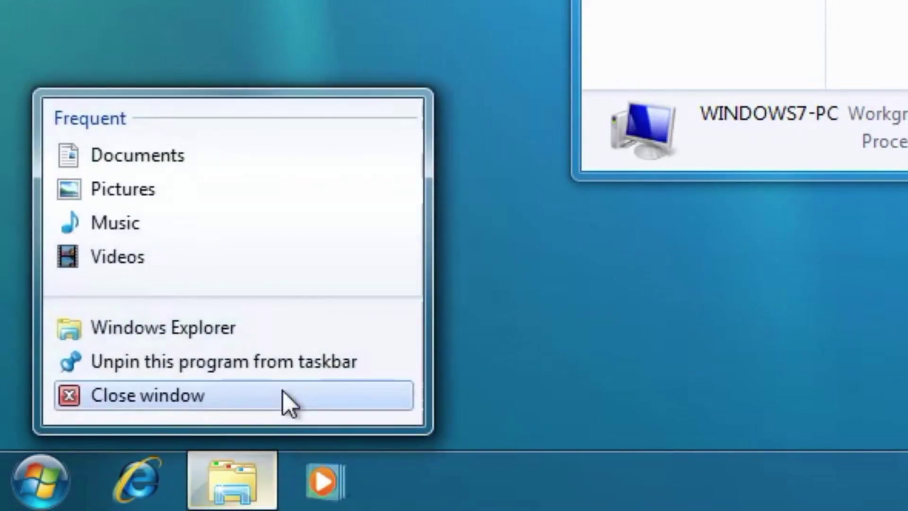
pyautogui.click(290, 402)
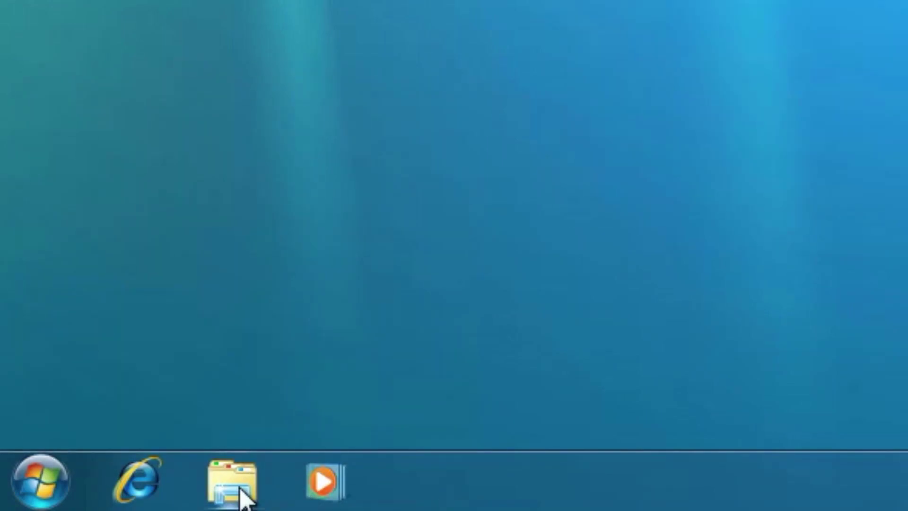
pyautogui.click(233, 502)
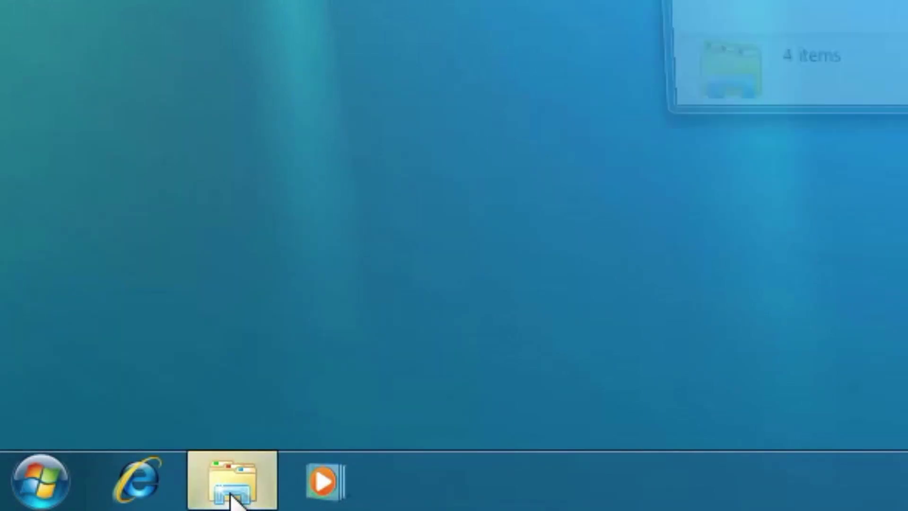
pyautogui.rightClick(237, 475)
pyautogui.click(265, 402)
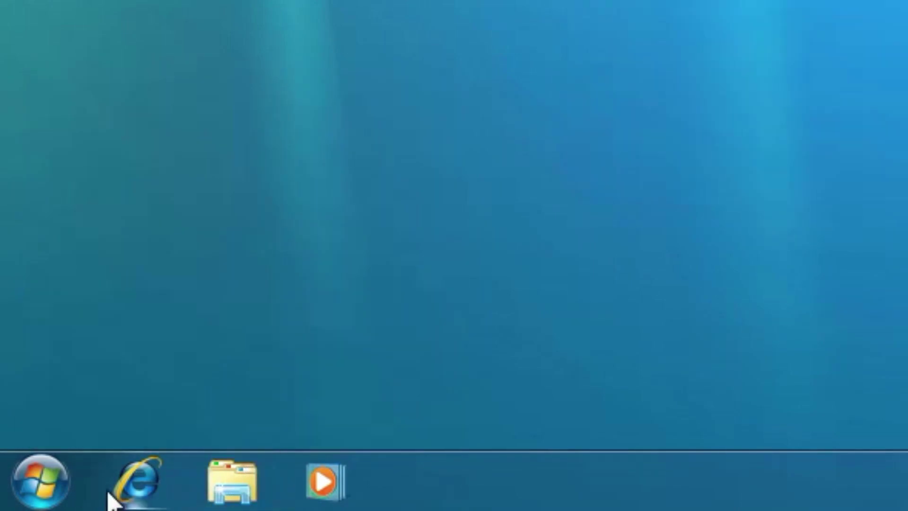
pyautogui.click(40, 480)
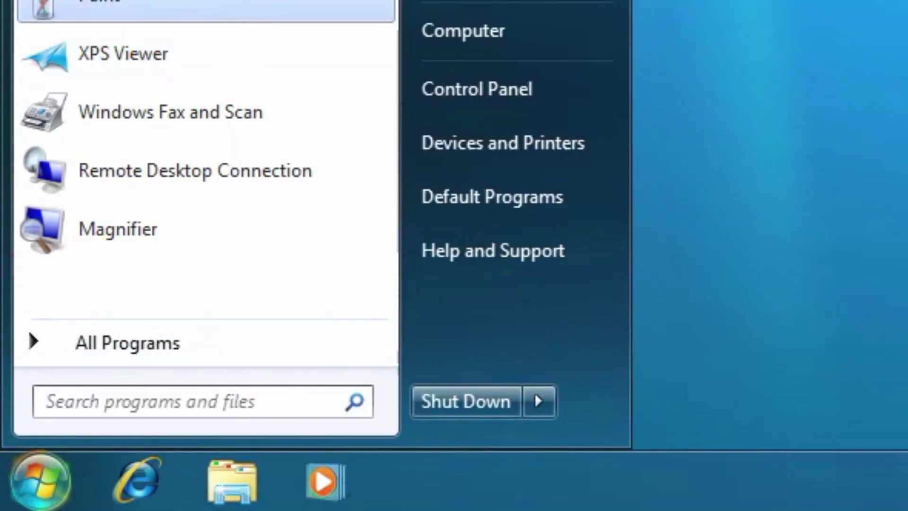
# - Search the Start menu for 'explorer' and launch Windows Explorer
pyautogui.write('explorer')
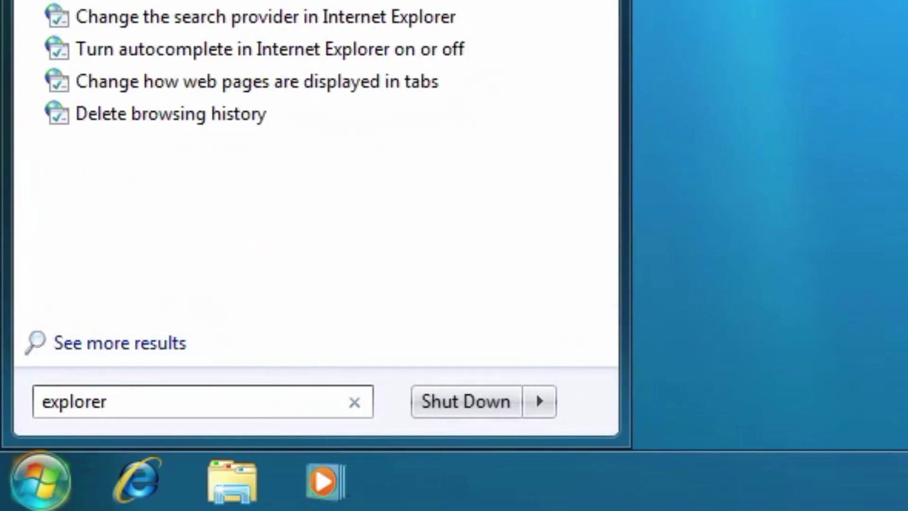
pyautogui.press('Return')
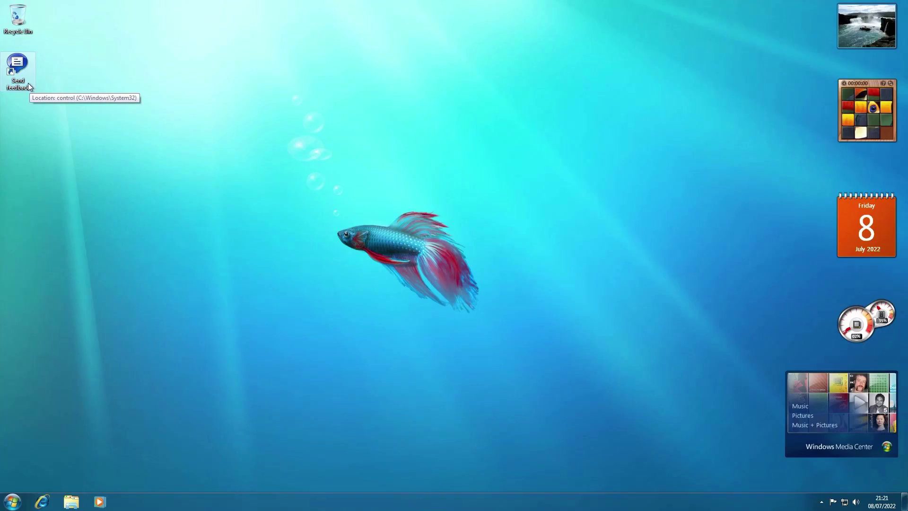
# - Preview the Butterfly image from Pictures > Sample Pictures in Windows Photo Viewer
pyautogui.click(10, 73)
pyautogui.press('super')
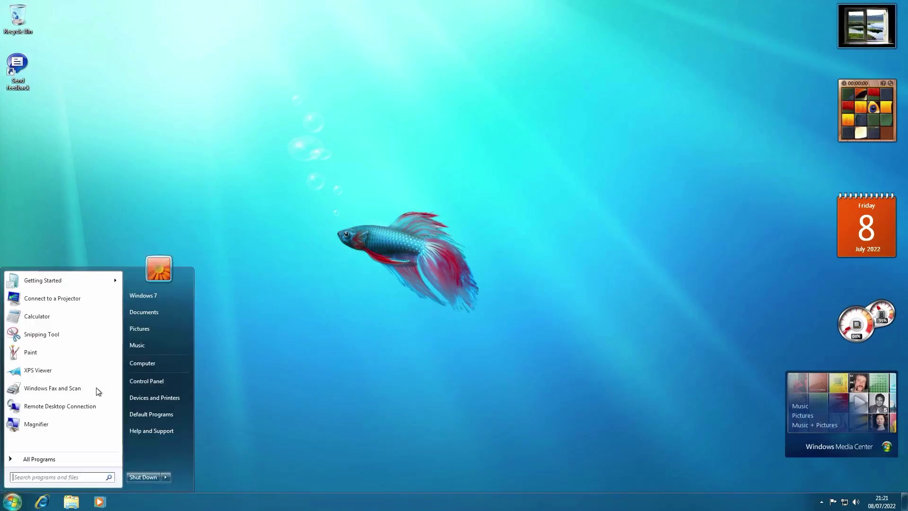
pyautogui.click(140, 331)
pyautogui.doubleClick(298, 204)
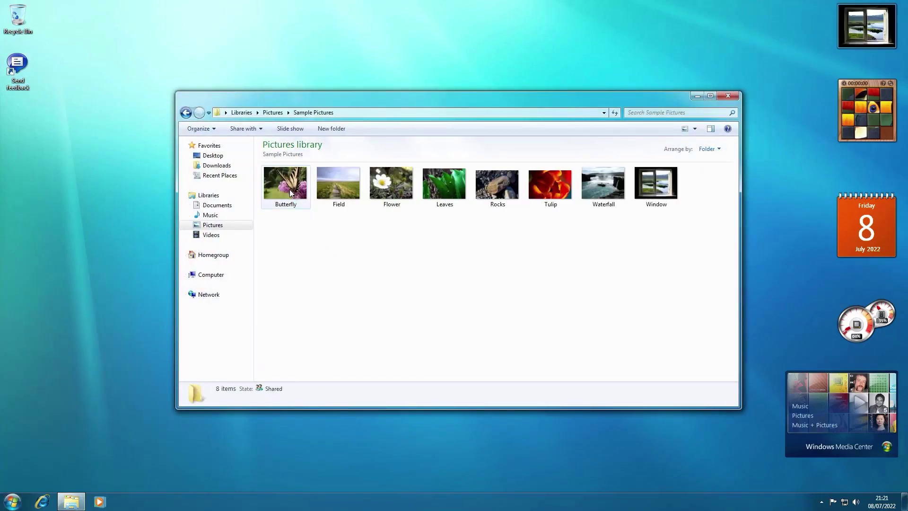
pyautogui.rightClick(290, 189)
pyautogui.click(308, 194)
# - Flip through the sample photos to Rocks, then close Photo Viewer and the Pictures library
pyautogui.press('Right')
pyautogui.press('Right')
pyautogui.press('Right')
pyautogui.press('Right')
pyautogui.press('Right')
pyautogui.press('Right')
pyautogui.press('Right')
pyautogui.press('Right')
pyautogui.press('Right')
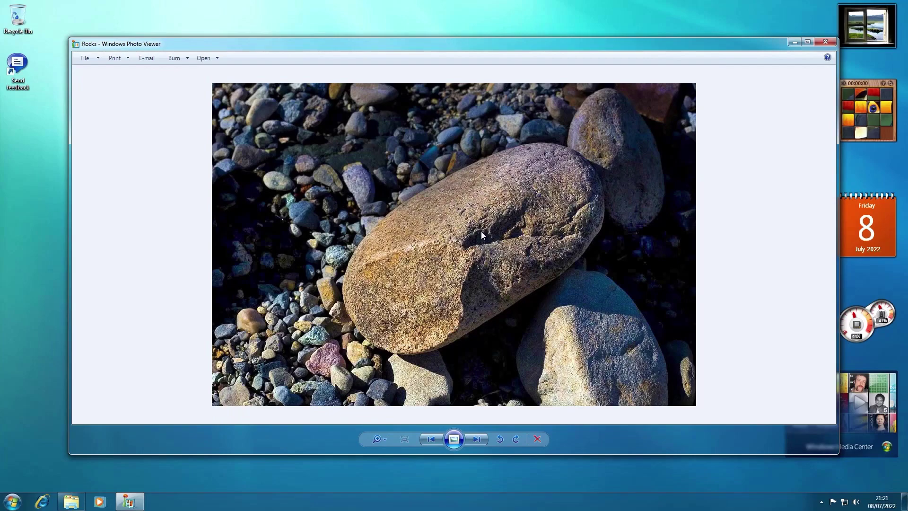
pyautogui.press('Right')
pyautogui.press('Right')
pyautogui.press('Right')
pyautogui.press('Right')
pyautogui.press('Right')
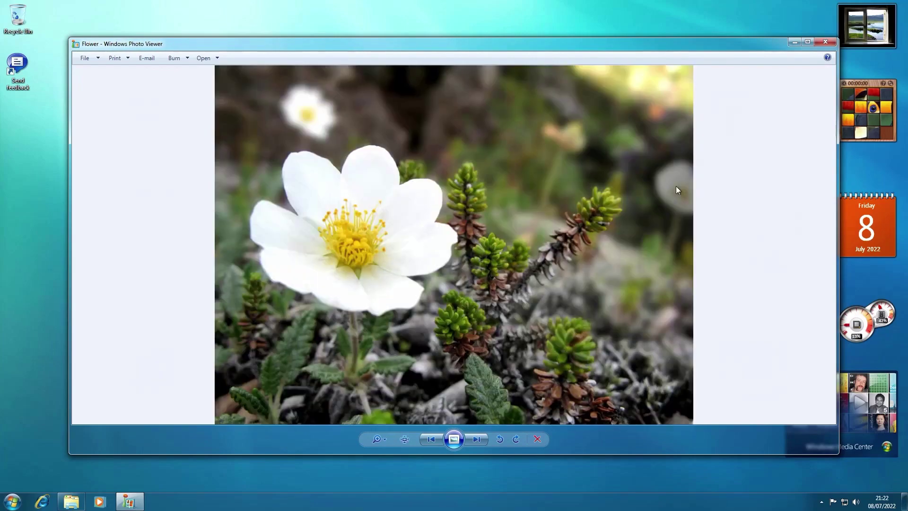
pyautogui.press('Right')
pyautogui.click(826, 42)
# - Open the Windows 7 Desktop Background settings from the desktop's Personalize option
pyautogui.click(742, 99)
pyautogui.rightClick(368, 216)
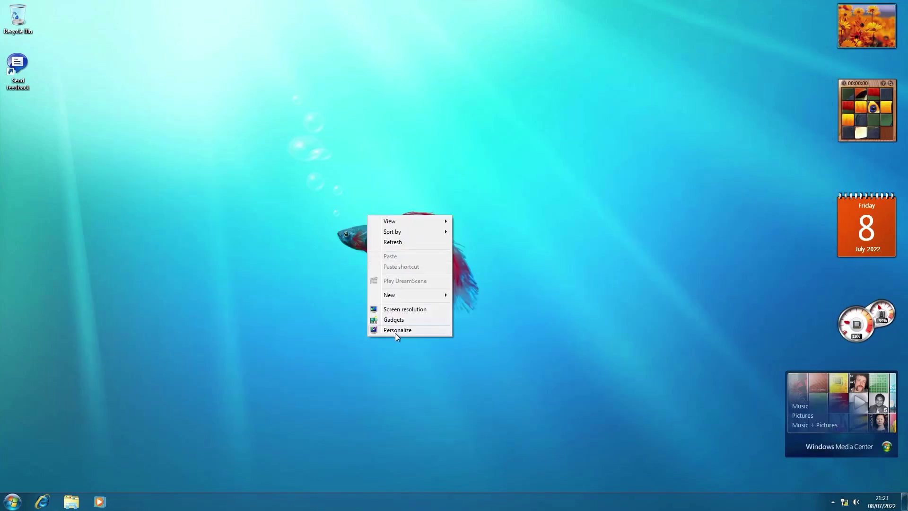
pyautogui.rightClick(448, 227)
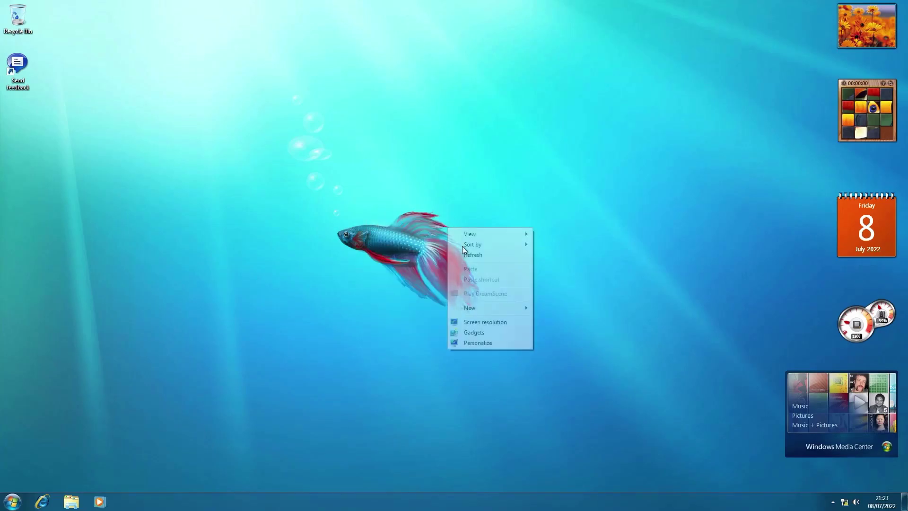
pyautogui.click(477, 351)
pyautogui.rightClick(481, 340)
pyautogui.click(526, 451)
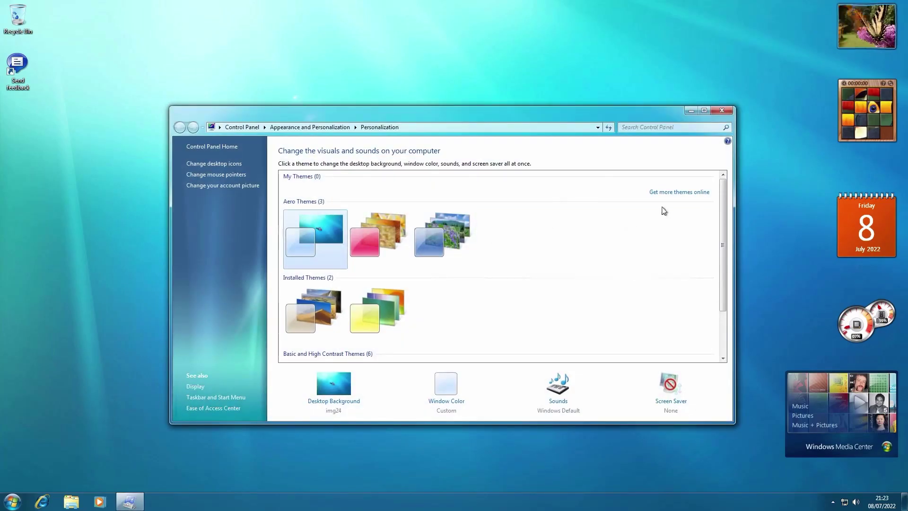
pyautogui.scroll(-2, 505, 223)
pyautogui.scroll(2, 520, 229)
pyautogui.click(326, 405)
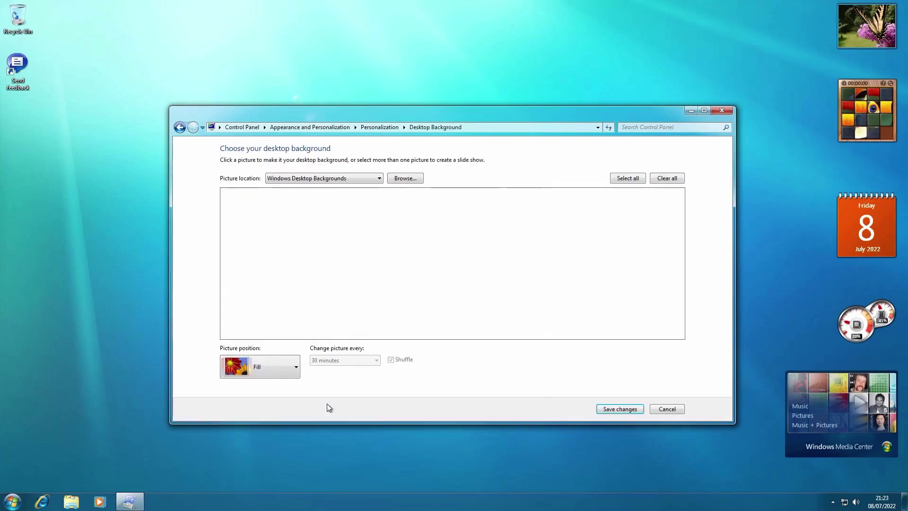
# - Browse to C:\Windows\Web\Windows Dreamscene and set it as the picture location
pyautogui.click(346, 178)
pyautogui.click(347, 180)
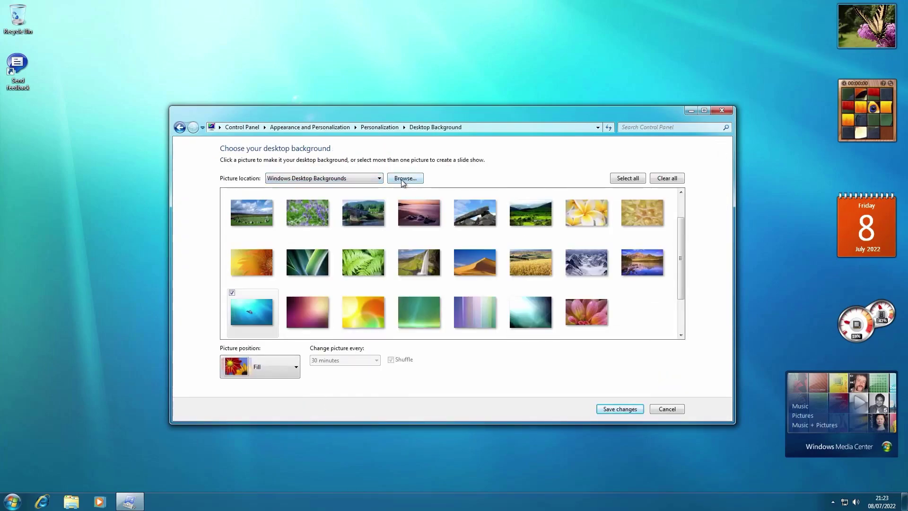
pyautogui.click(406, 178)
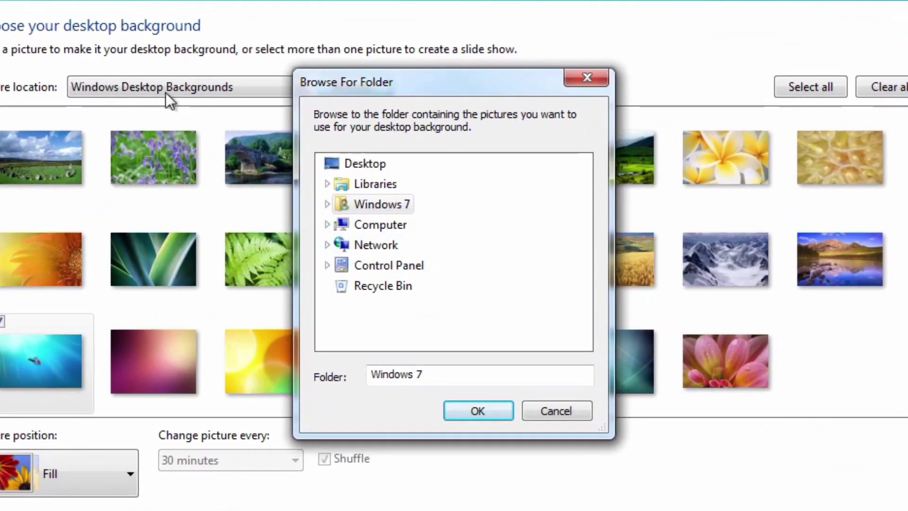
pyautogui.click(327, 225)
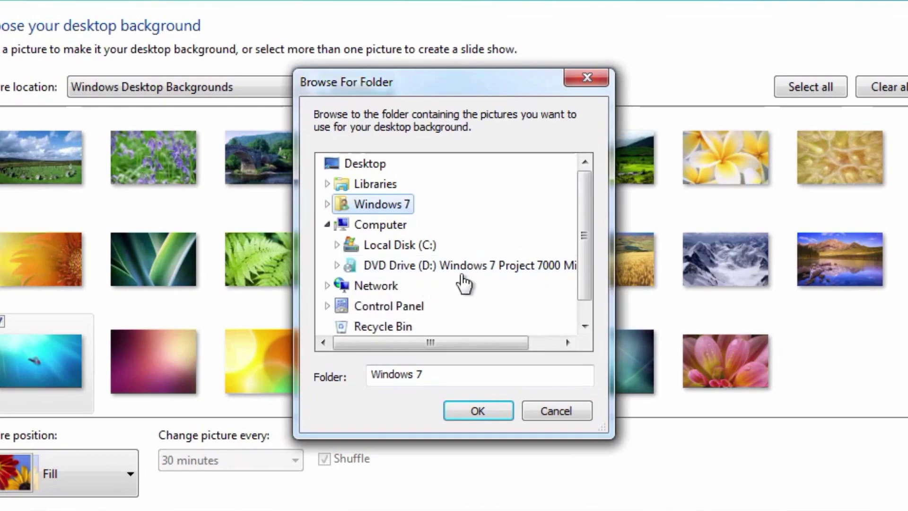
pyautogui.click(338, 245)
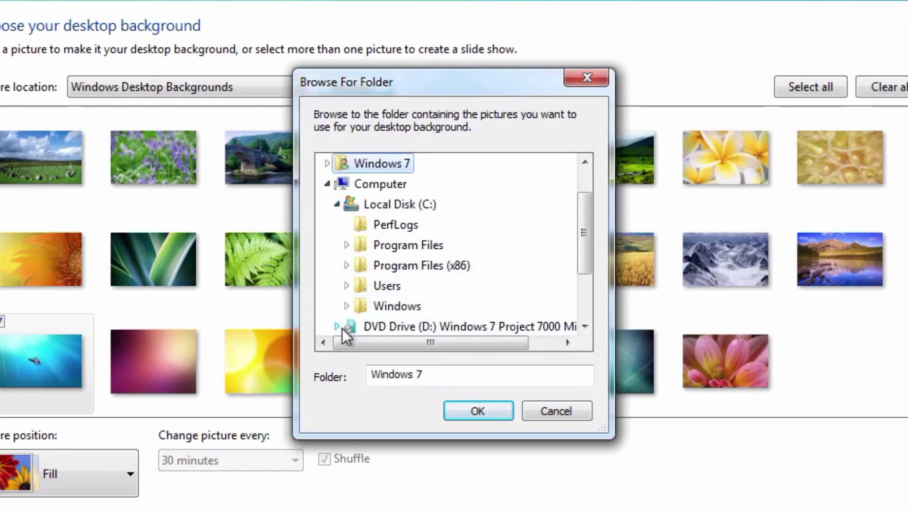
pyautogui.click(346, 307)
pyautogui.scroll(-4, 402, 305)
pyautogui.scroll(-8, 404, 306)
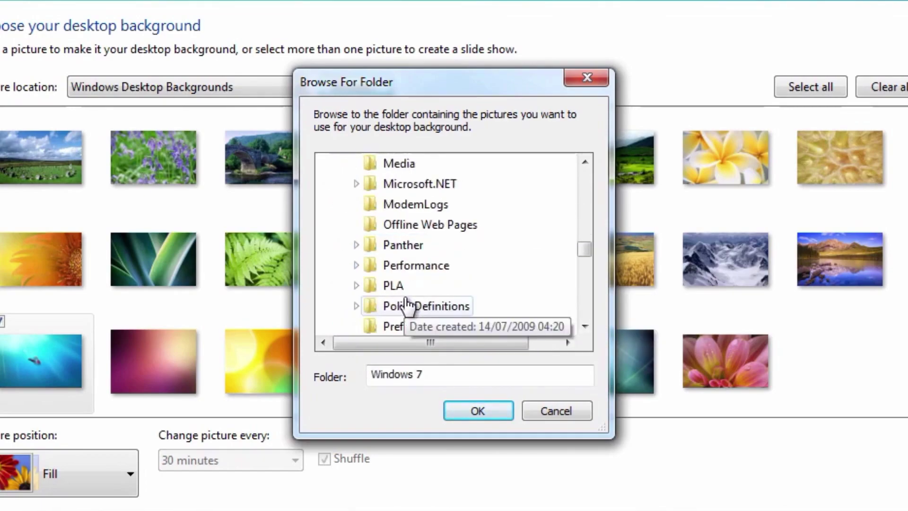
pyautogui.scroll(-3, 414, 291)
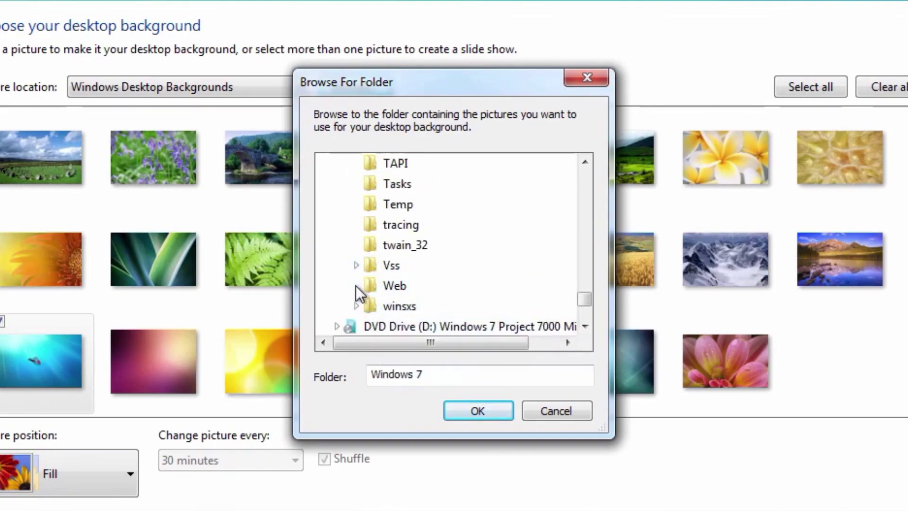
pyautogui.click(356, 285)
pyautogui.click(387, 307)
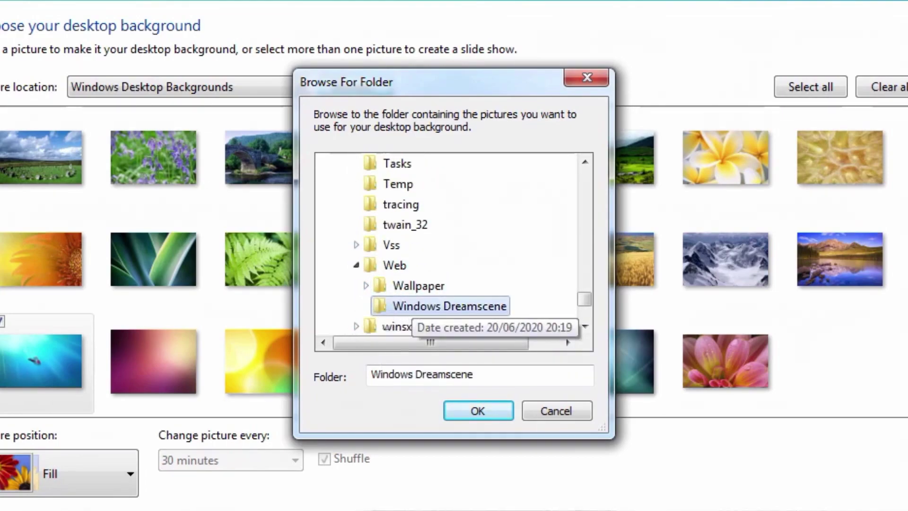
pyautogui.click(476, 411)
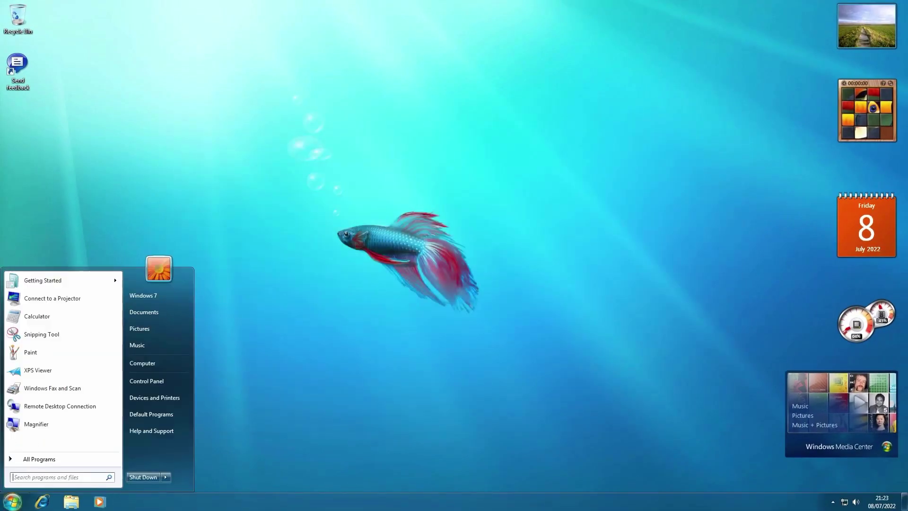
# - In Explorer, set the Windows Dreamscene folder's video as the desktop background
pyautogui.click(158, 370)
pyautogui.press('Return')
pyautogui.doubleClick(295, 198)
pyautogui.scroll(-15, 346, 245)
pyautogui.scroll(5, 344, 245)
pyautogui.doubleClick(344, 253)
pyautogui.doubleClick(299, 165)
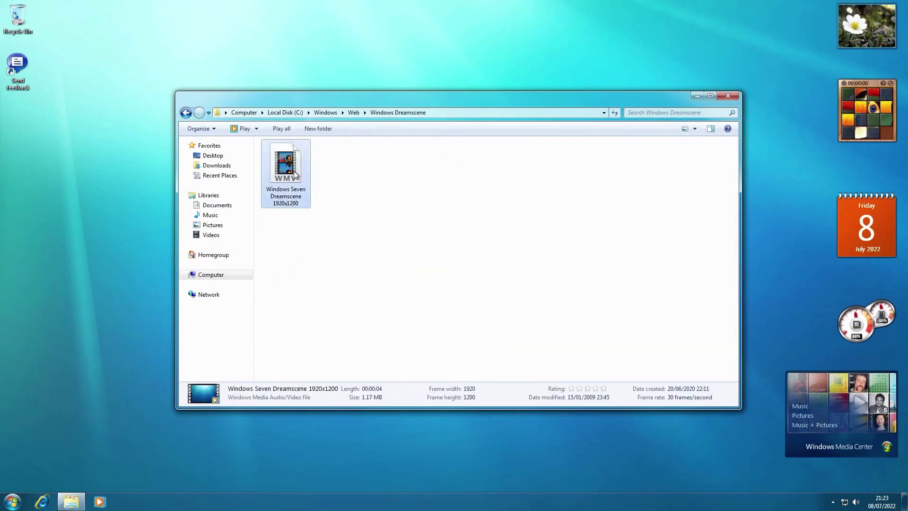
pyautogui.rightClick(295, 172)
pyautogui.click(326, 198)
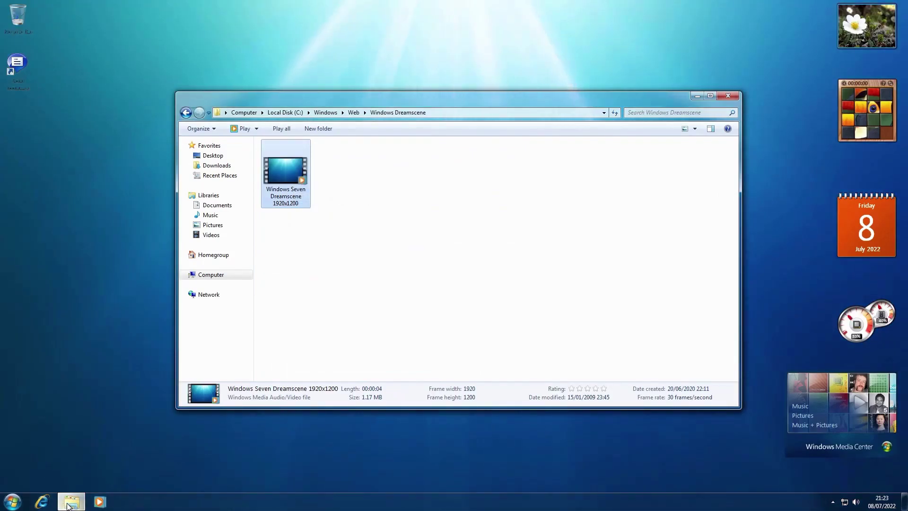
# - Minimise Explorer, refresh the desktop, and bring up the Personalize settings again
pyautogui.click(71, 502)
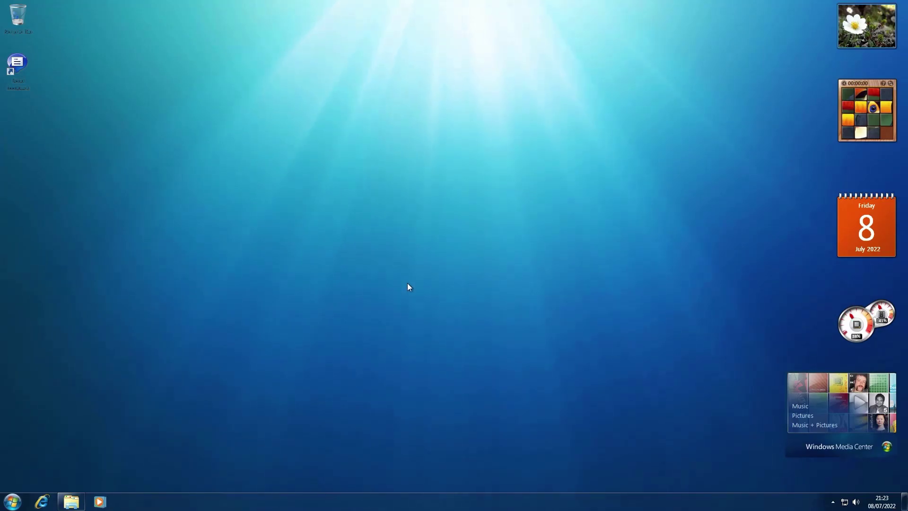
pyautogui.press('super')
pyautogui.click(146, 360)
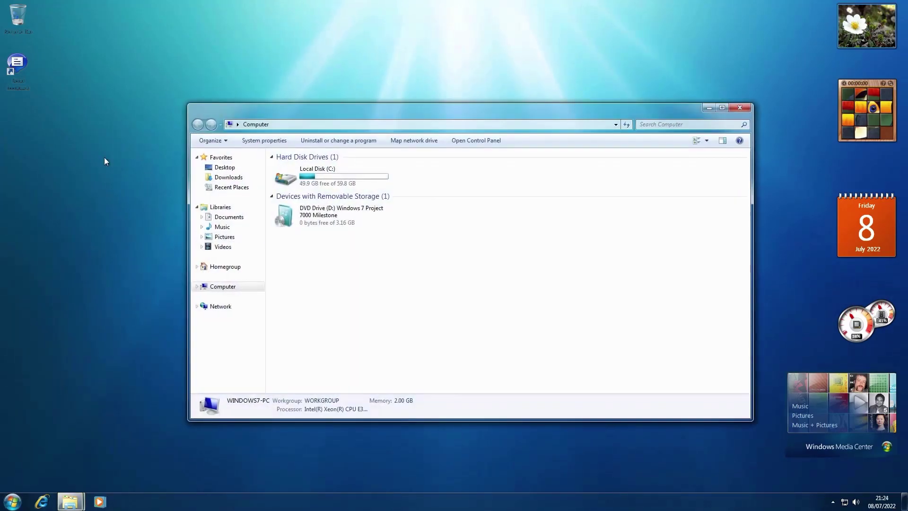
pyautogui.click(17, 70)
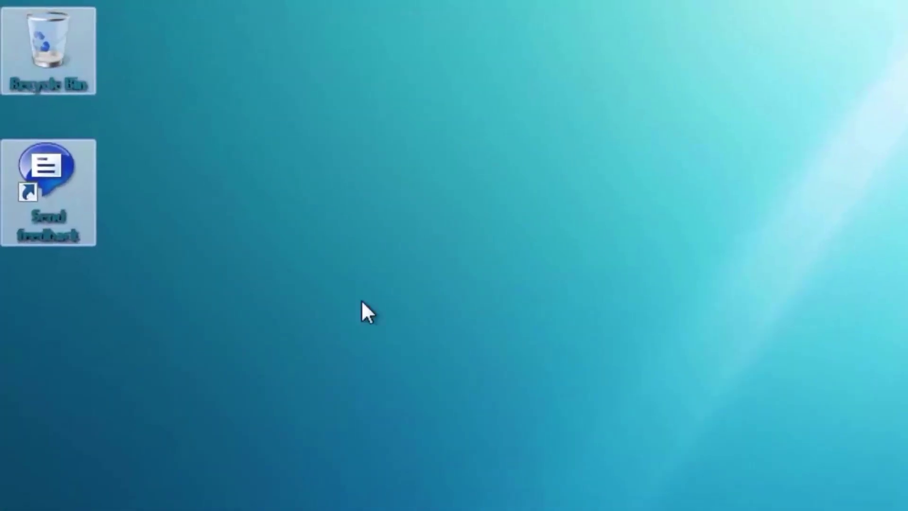
pyautogui.rightClick(199, 144)
pyautogui.click(236, 182)
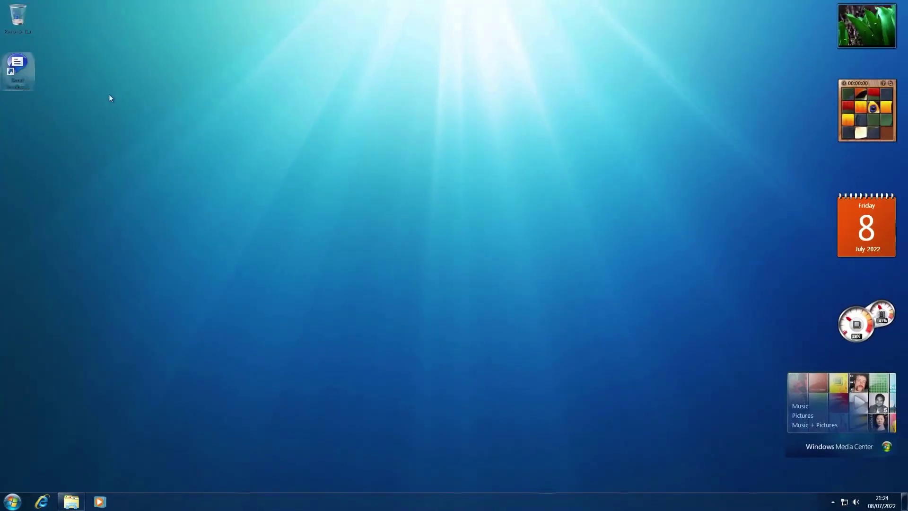
pyautogui.rightClick(179, 100)
pyautogui.click(224, 215)
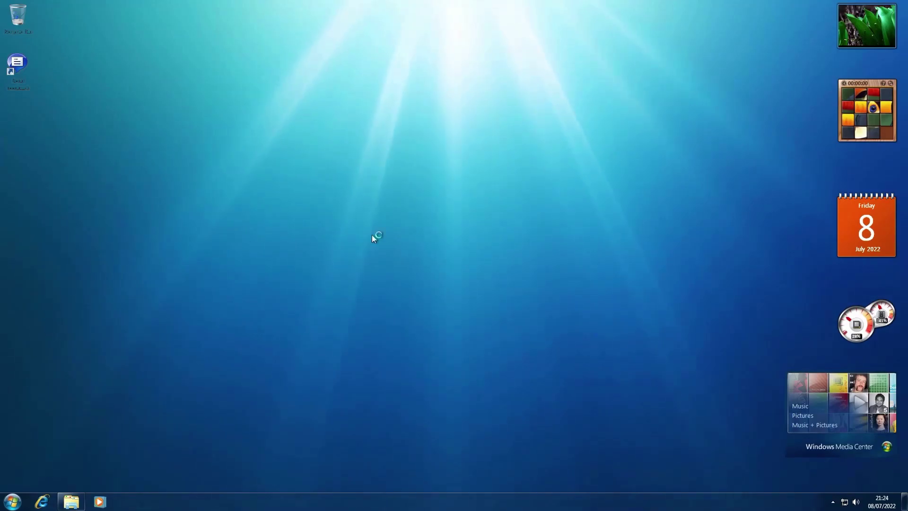
# - Apply the fish-wallpaper Windows 7 Aero theme and close Personalization
pyautogui.click(388, 227)
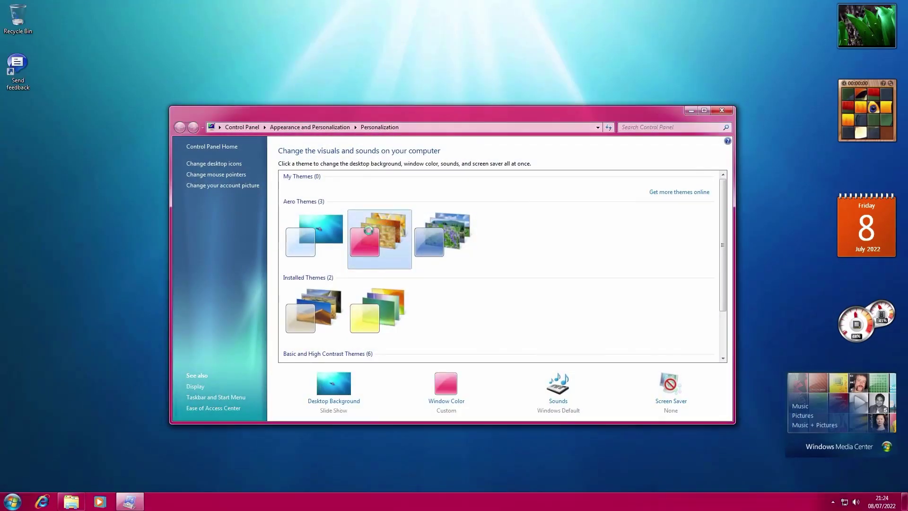
pyautogui.click(327, 232)
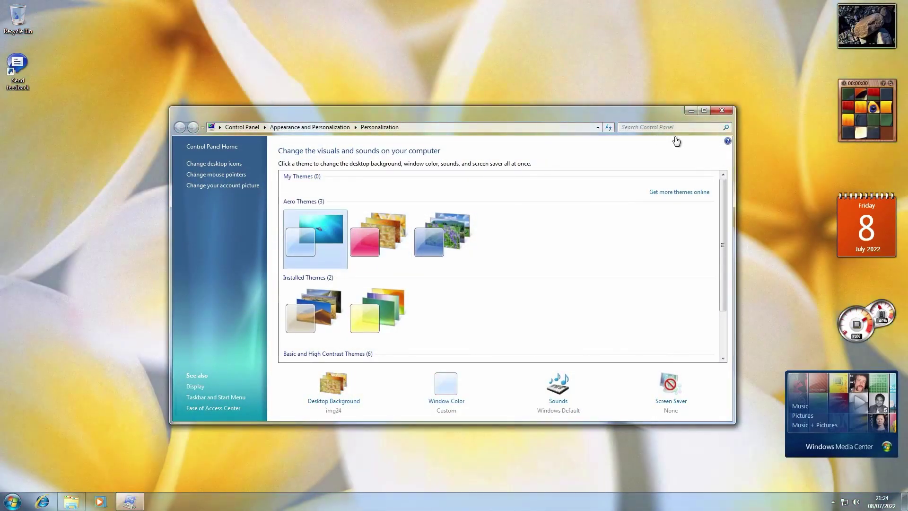
pyautogui.hotkey('alt', 'F4')
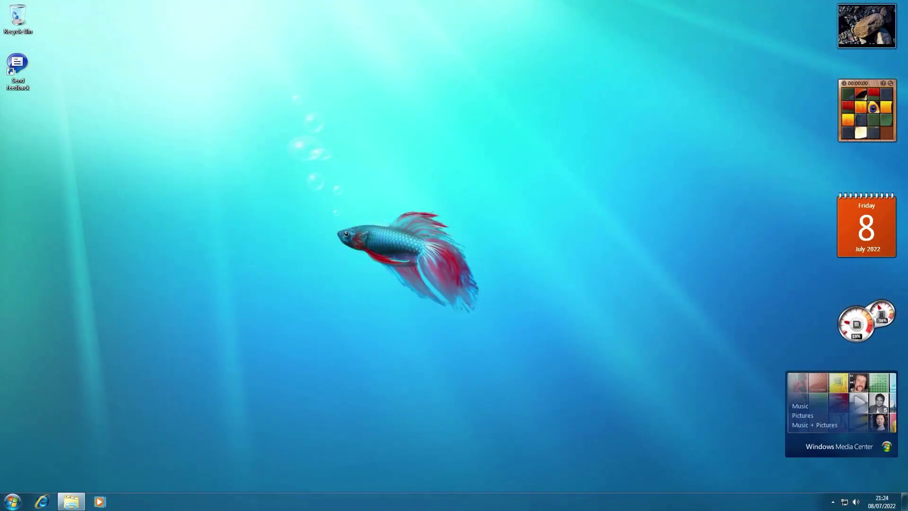
# - Shut down the Windows 7 guest from Start and minimise VMware Workstation
pyautogui.press('super')
pyautogui.click(153, 476)
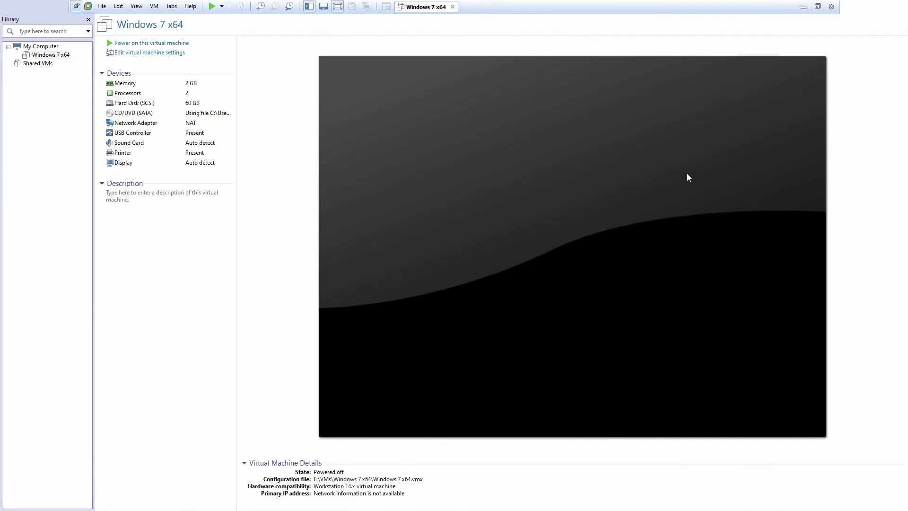
pyautogui.click(838, 5)
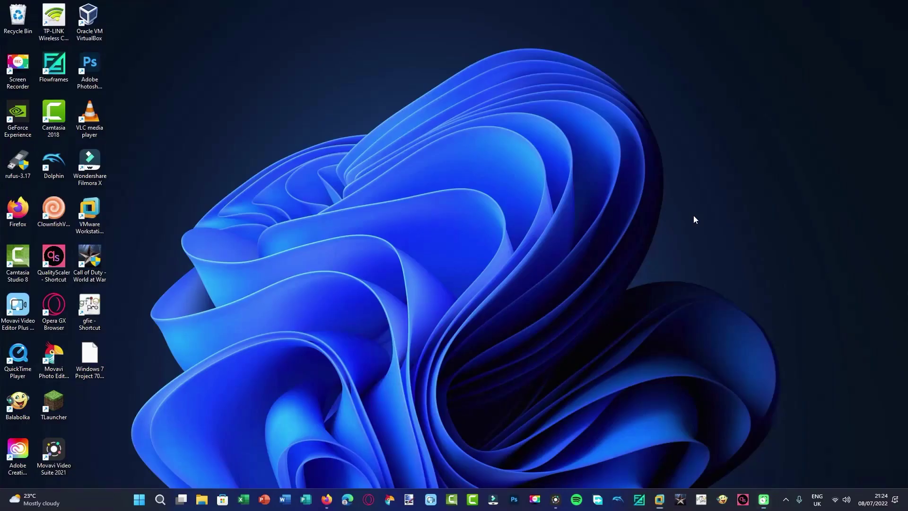